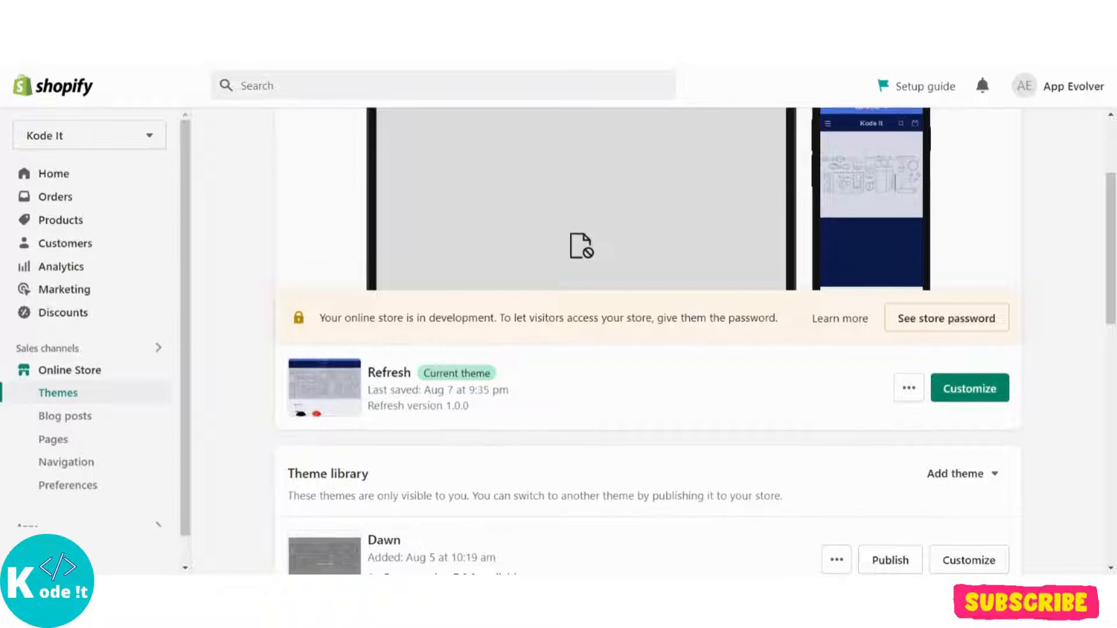
# Step: Go from the store's recommended apps to the Shopify App Store
pyautogui.scroll(-1, 128, 450)
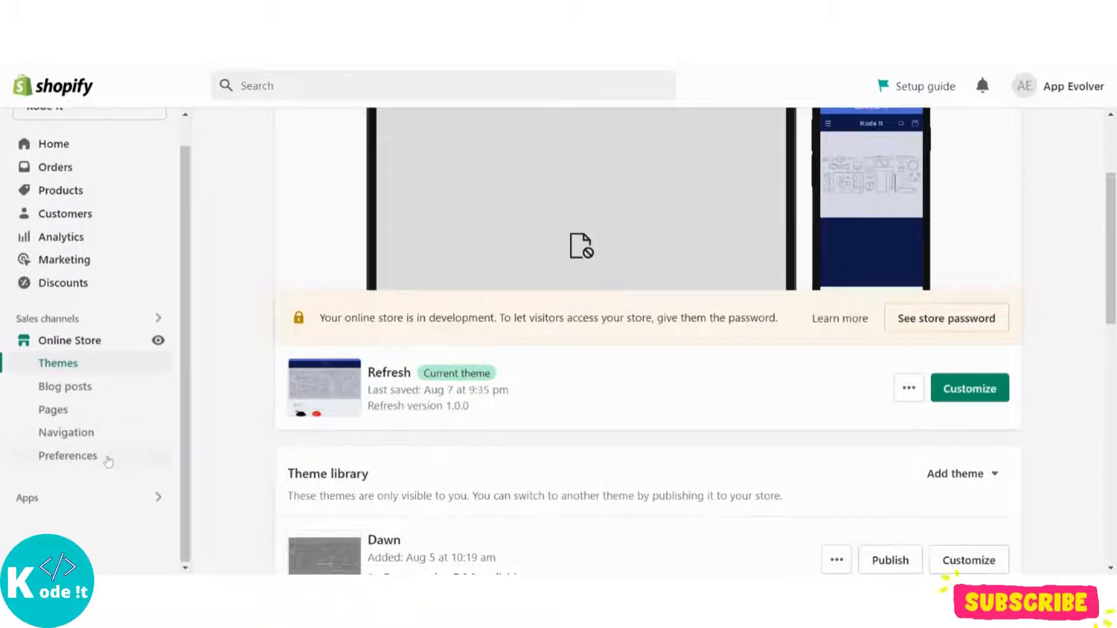
pyautogui.click(82, 503)
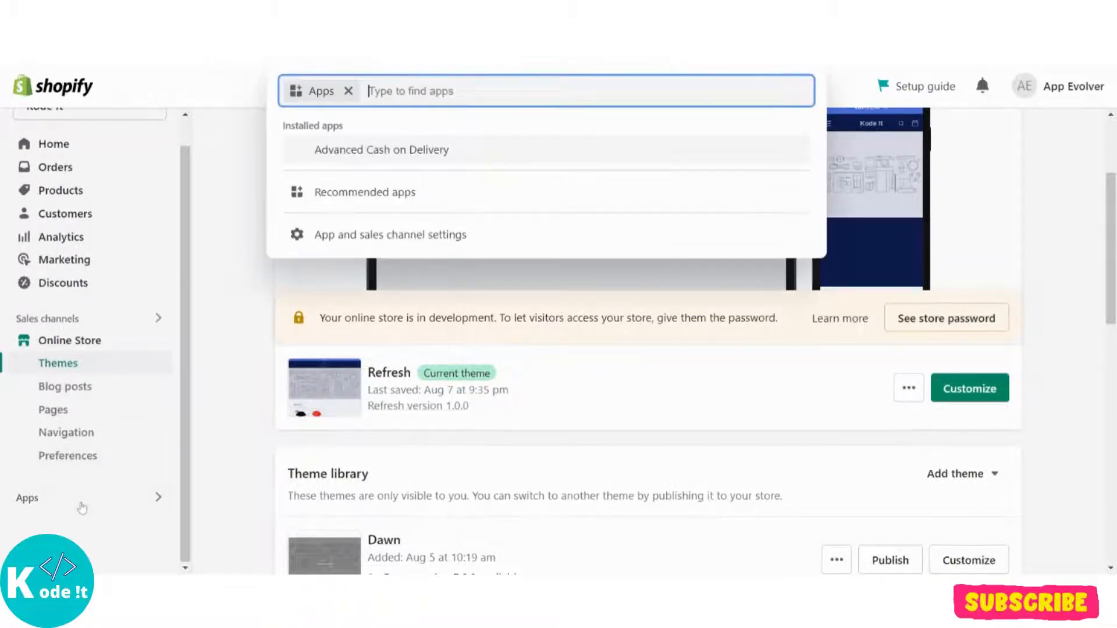
pyautogui.click(348, 194)
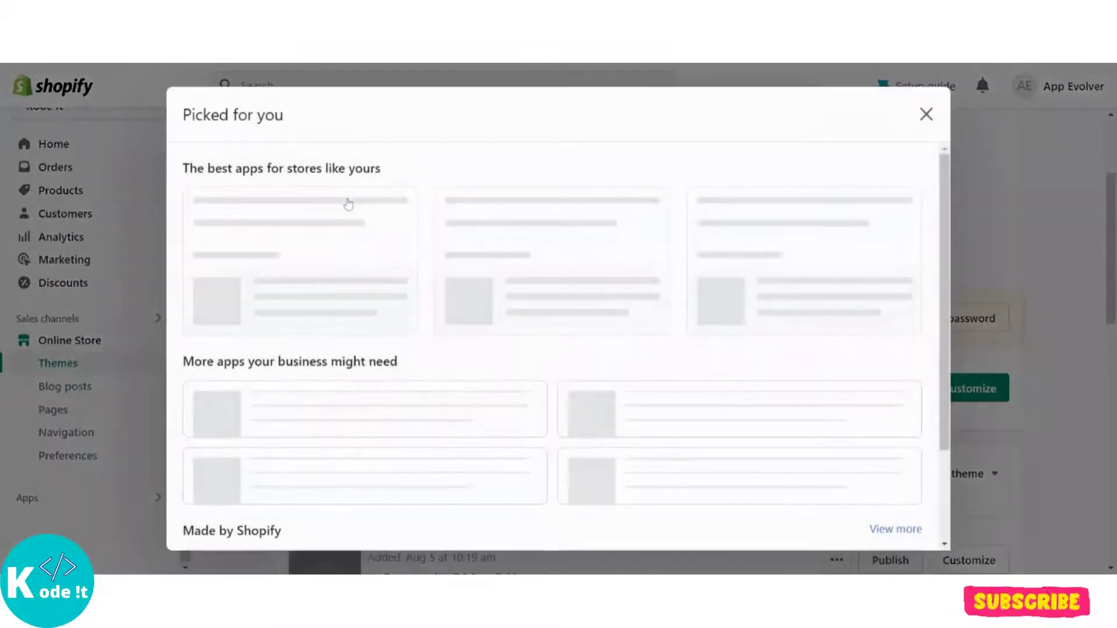
pyautogui.scroll(-3, 607, 328)
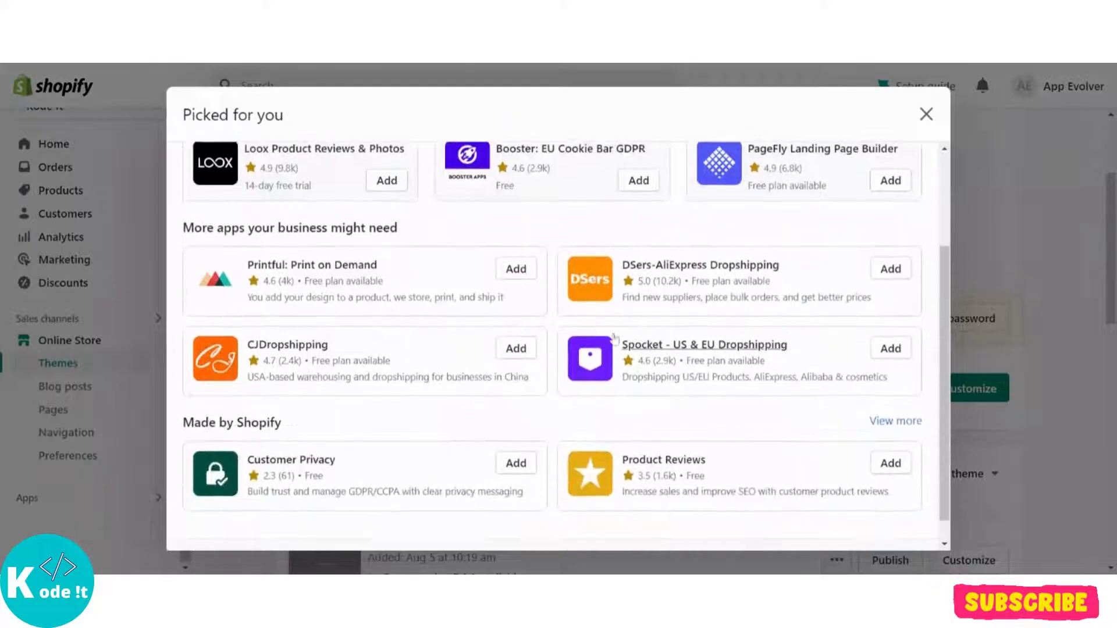
pyautogui.scroll(-1, 614, 337)
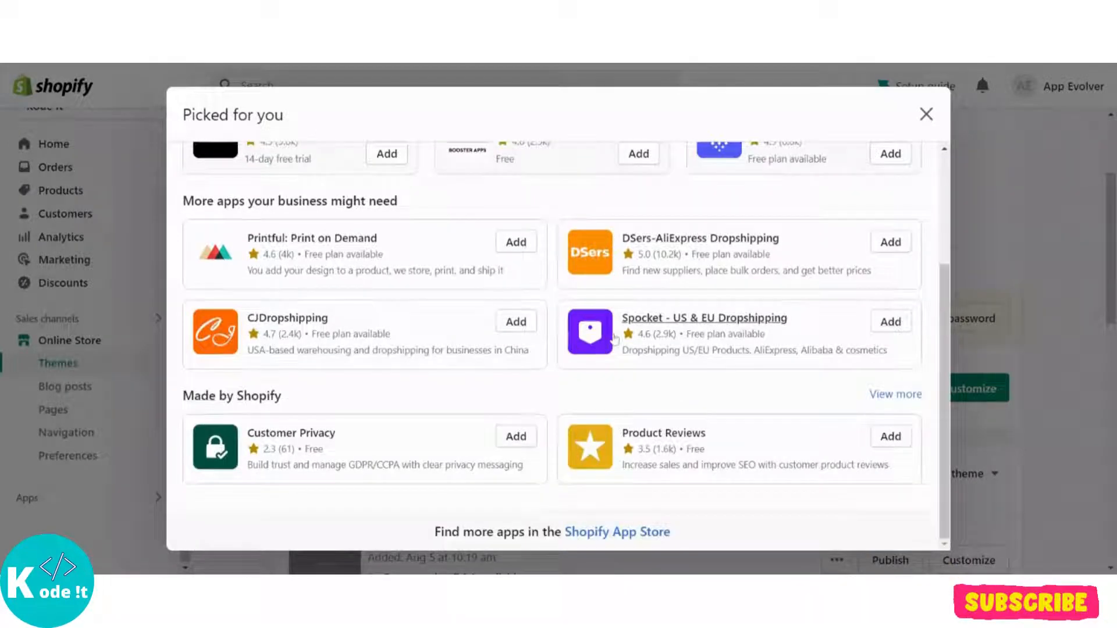
pyautogui.click(588, 534)
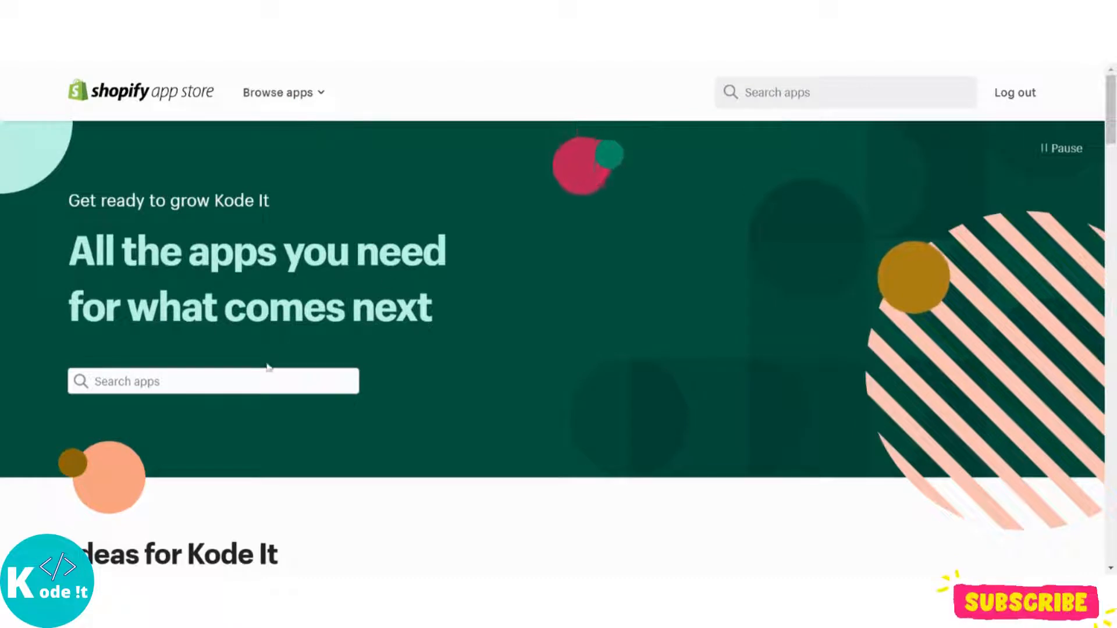
# Step: Search the app store for "reviews" and open the Judge.me Product Reviews listing
pyautogui.click(265, 381)
pyautogui.write('reviews')
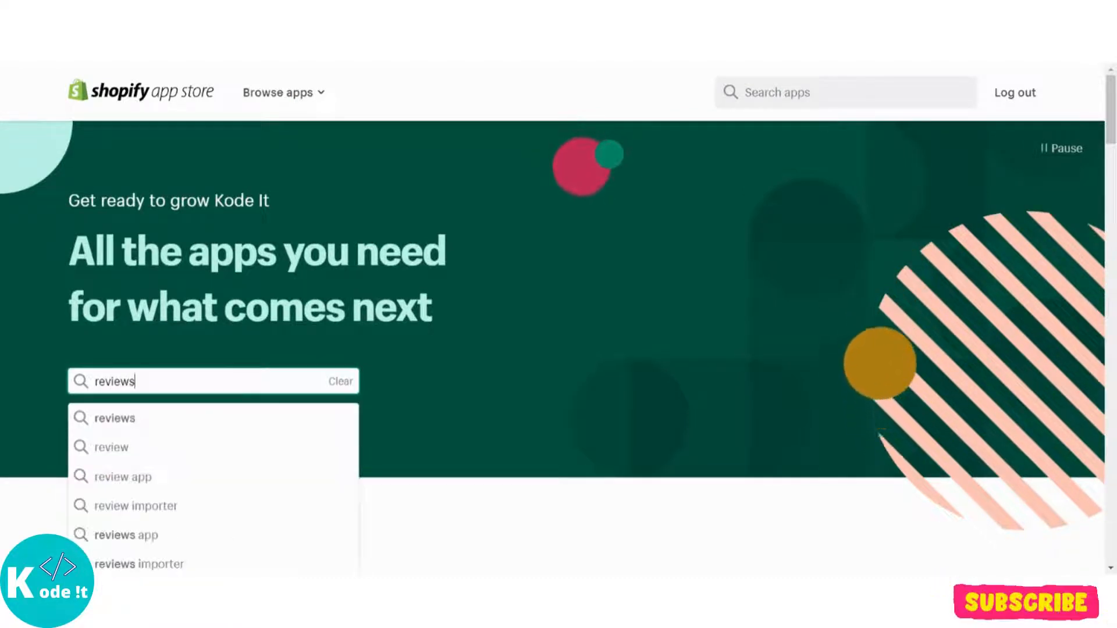
pyautogui.press('Return')
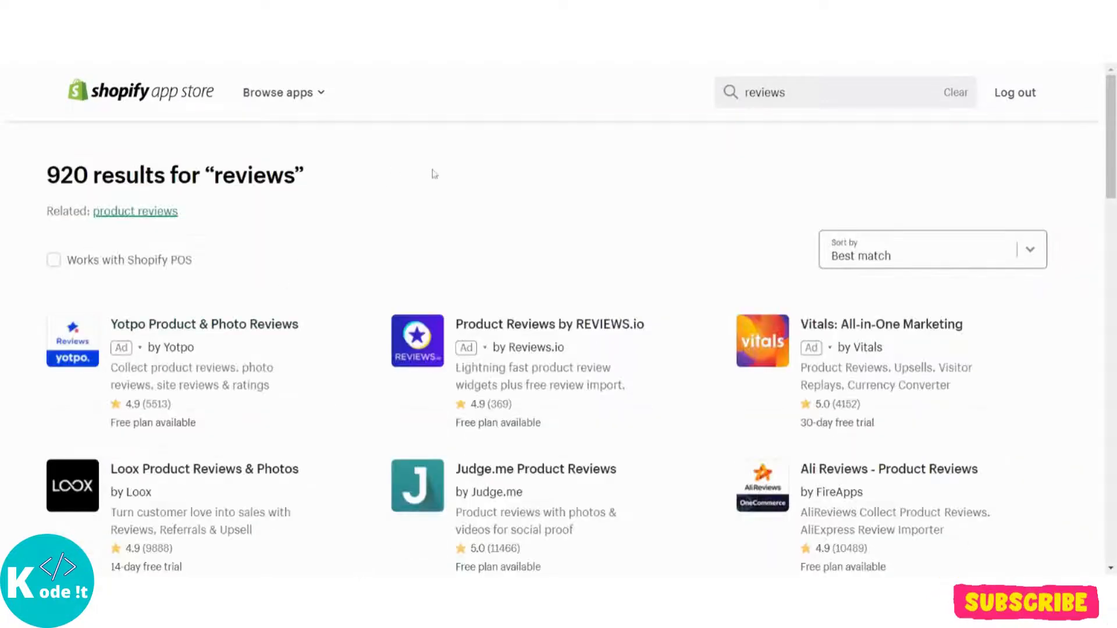
pyautogui.scroll(-1, 525, 315)
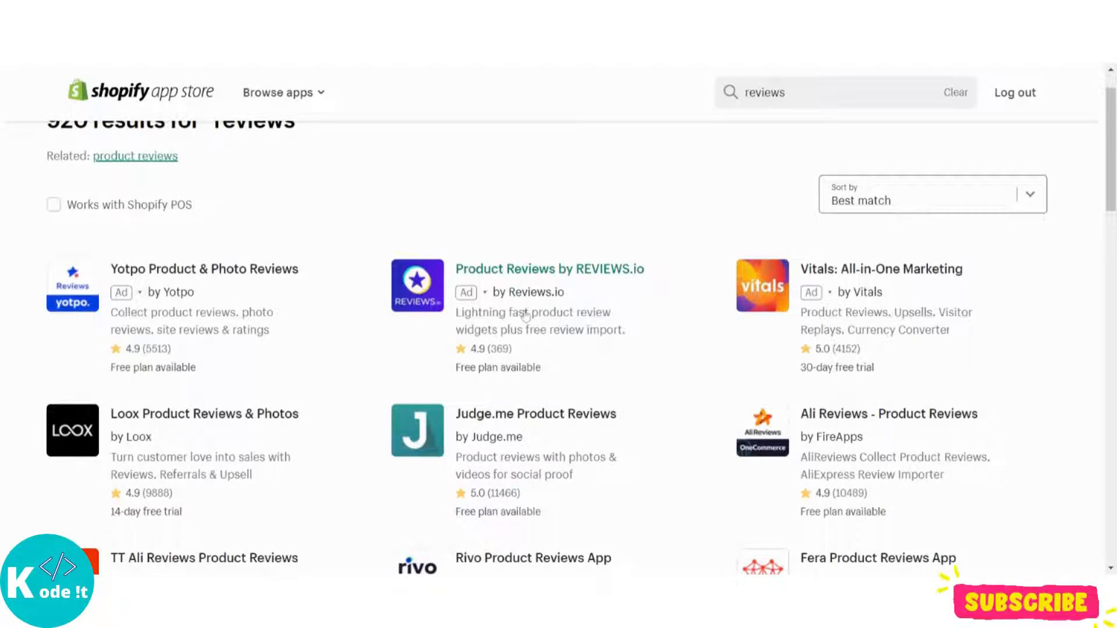
pyautogui.scroll(-1, 525, 314)
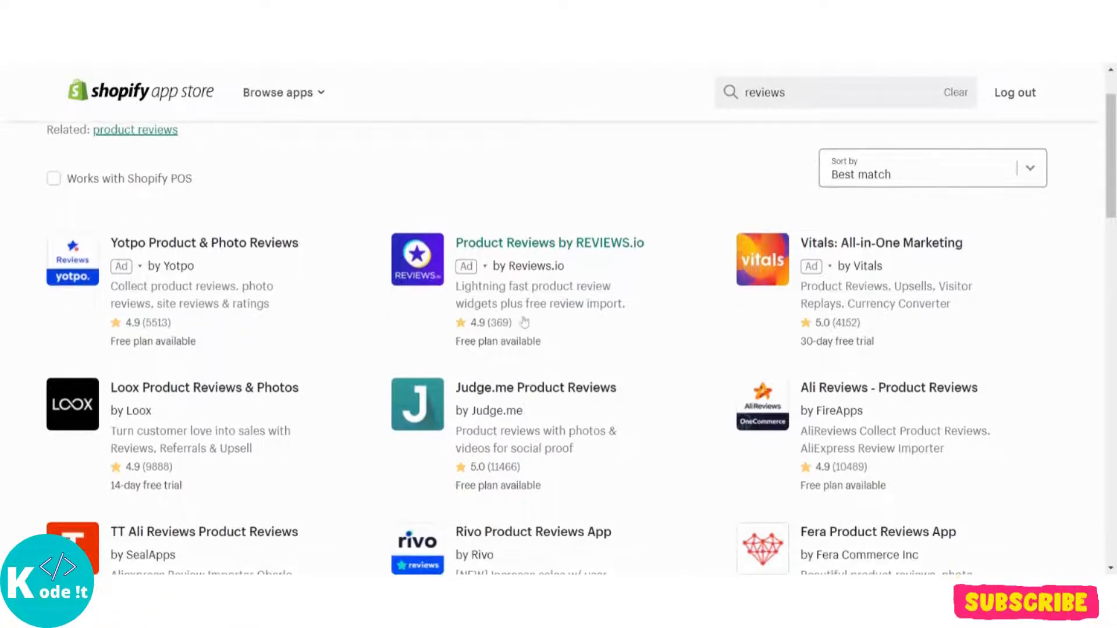
pyautogui.click(495, 390)
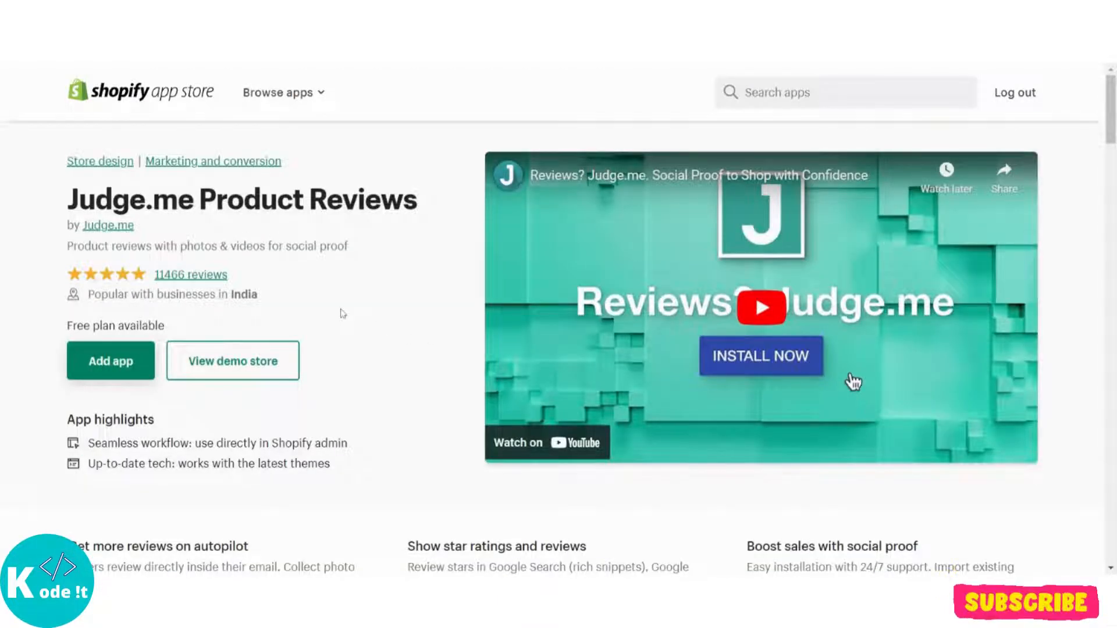
# Step: Examine the Judge.me listing's highlights, description, and the features included in its Free and Awesome pricing plans
pyautogui.scroll(-1, 343, 314)
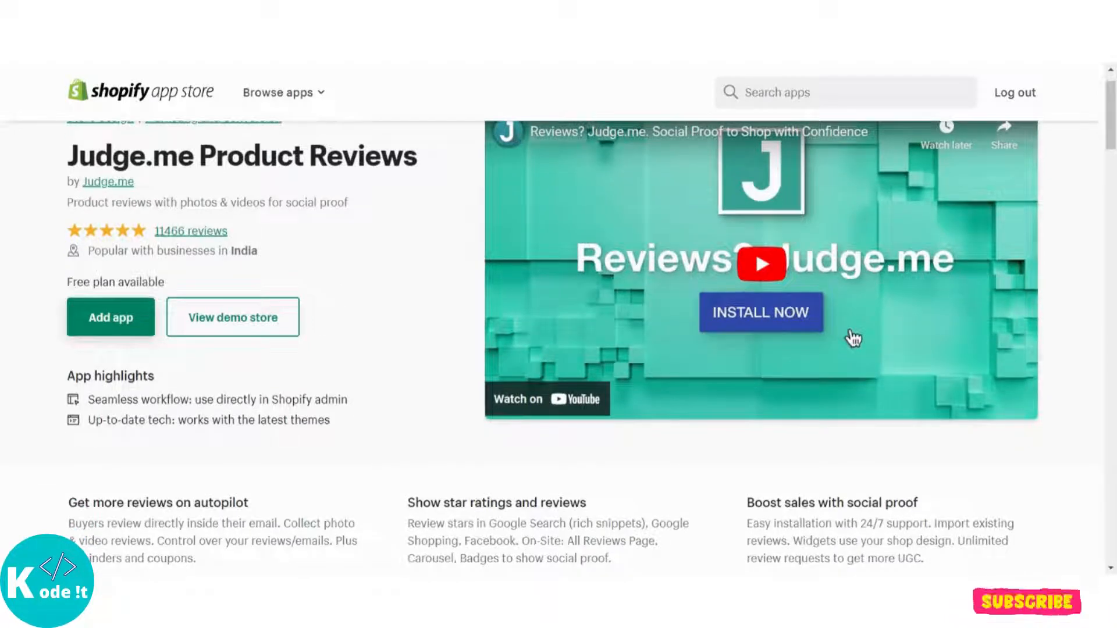
pyautogui.scroll(-10, 255, 270)
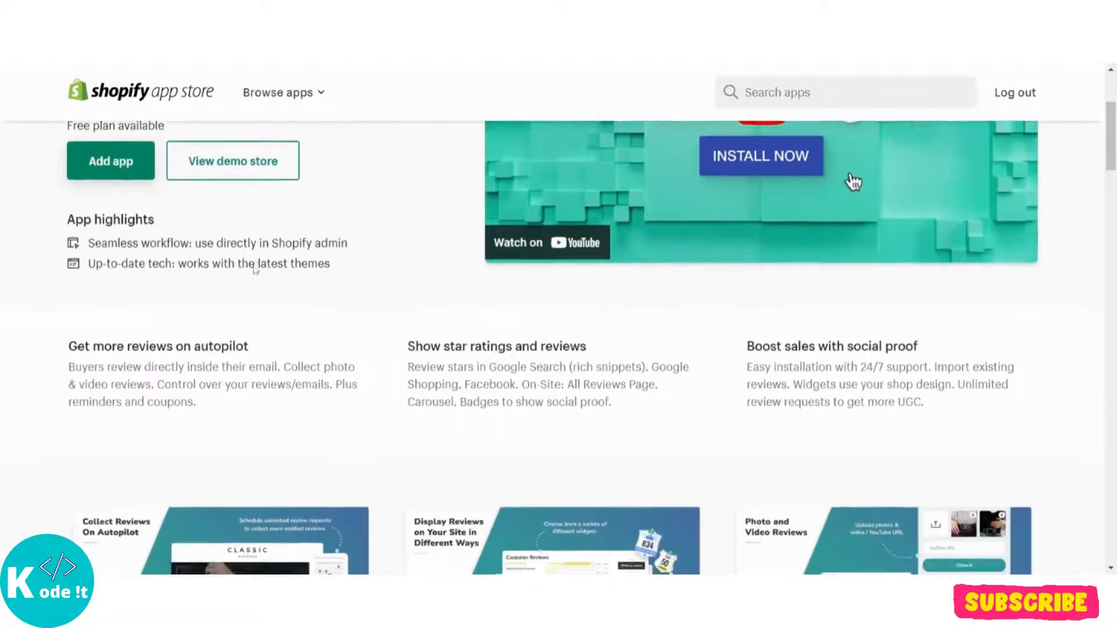
pyautogui.scroll(-10, 558, 349)
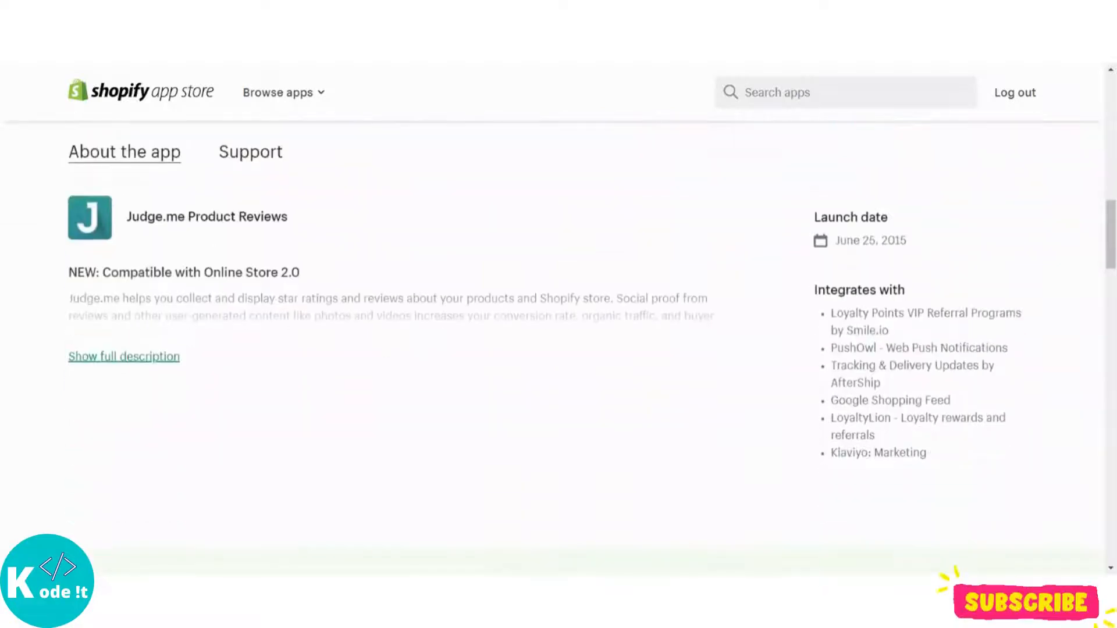
pyautogui.scroll(-3, 187, 289)
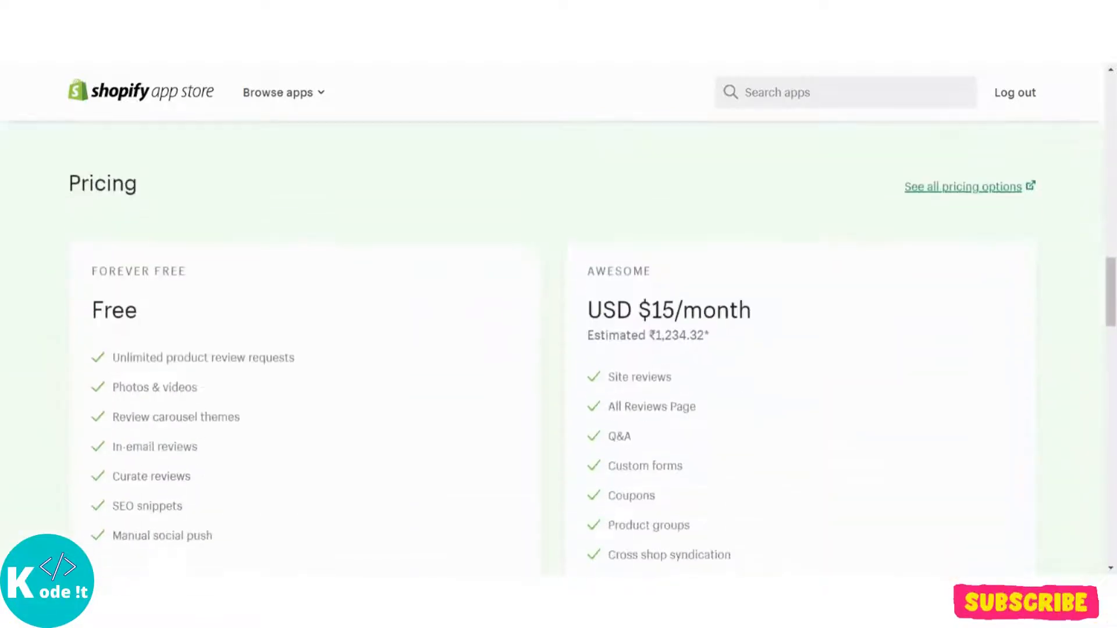
pyautogui.scroll(-1, 186, 289)
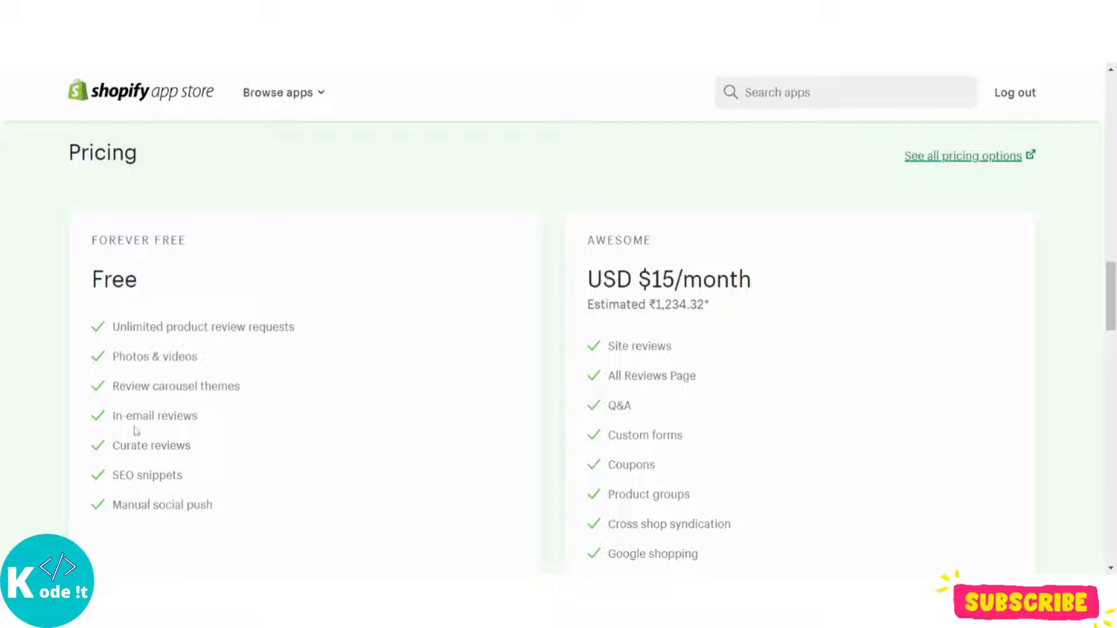
pyautogui.scroll(-1, 226, 423)
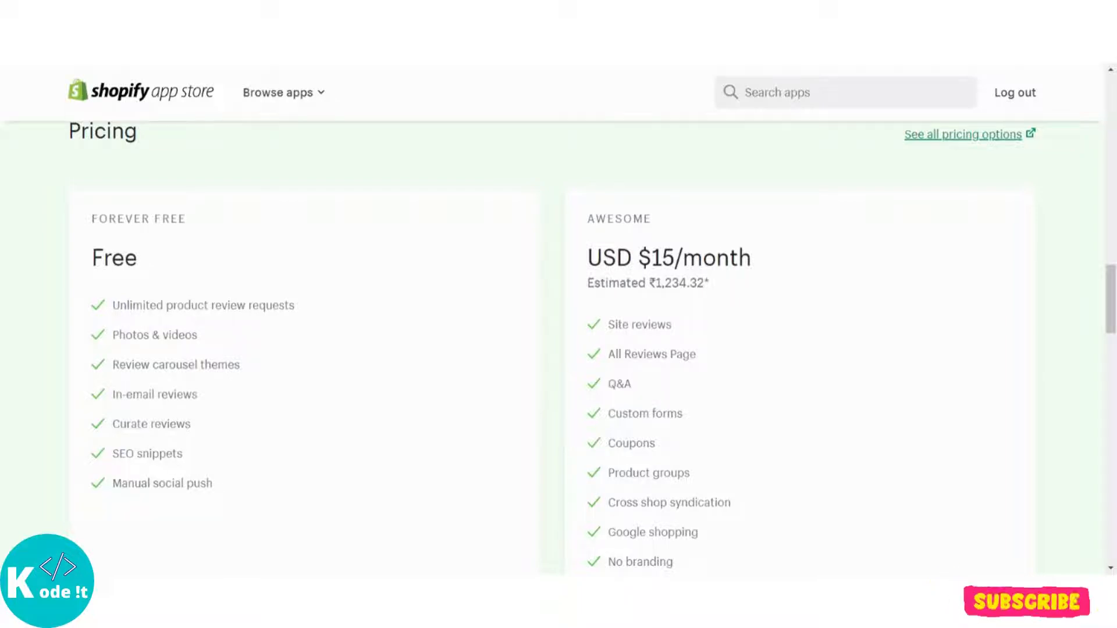
# Step: Add the Judge.me Product Reviews app and approve its installation on the Kode It store
pyautogui.scroll(8, 558, 349)
pyautogui.scroll(12, 853, 375)
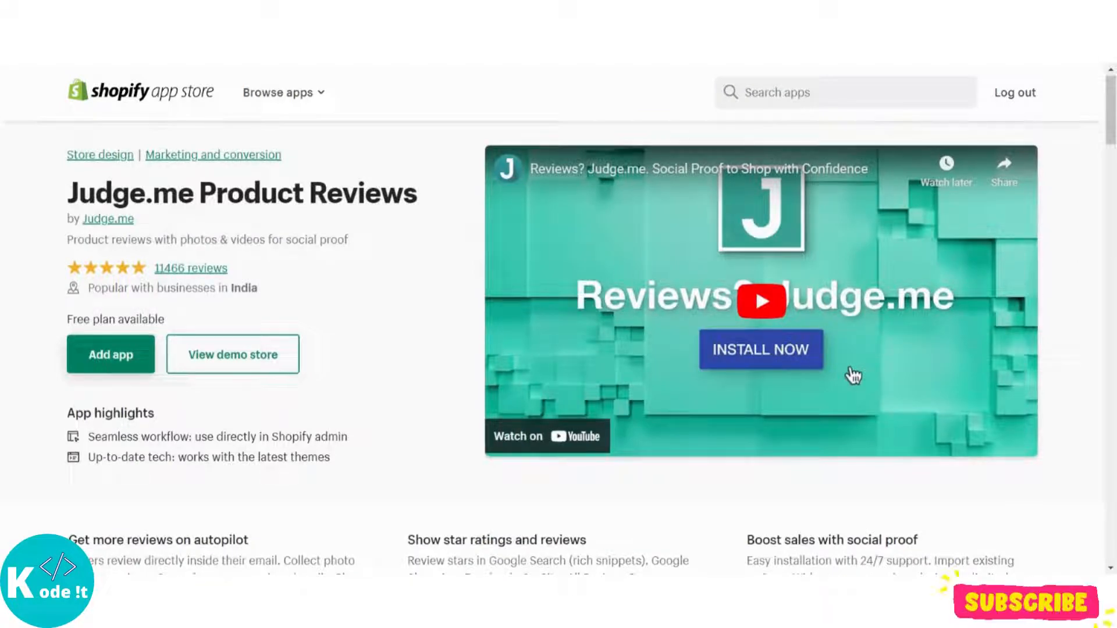
pyautogui.click(107, 371)
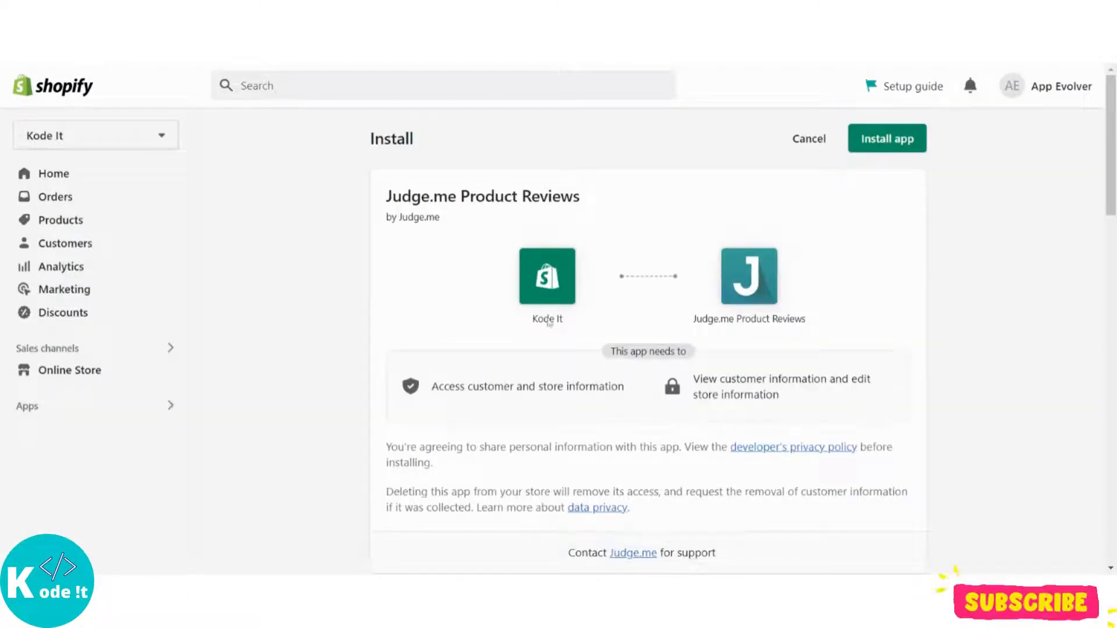
pyautogui.click(865, 143)
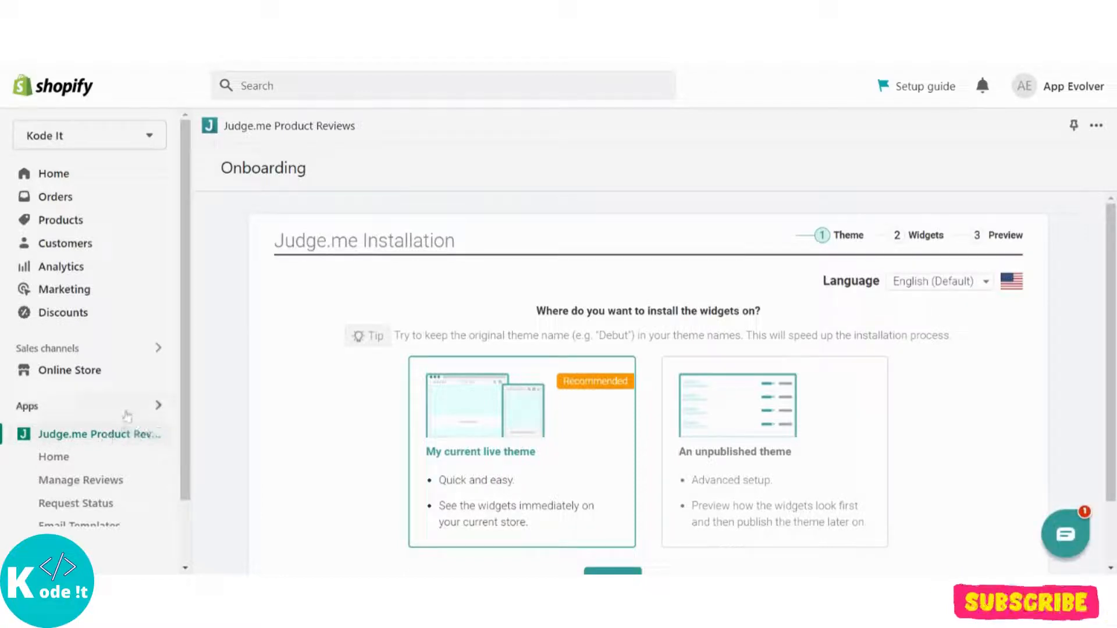
# Step: Return to the store's admin home and open Judge.me Product Reviews from the installed apps
pyautogui.click(69, 182)
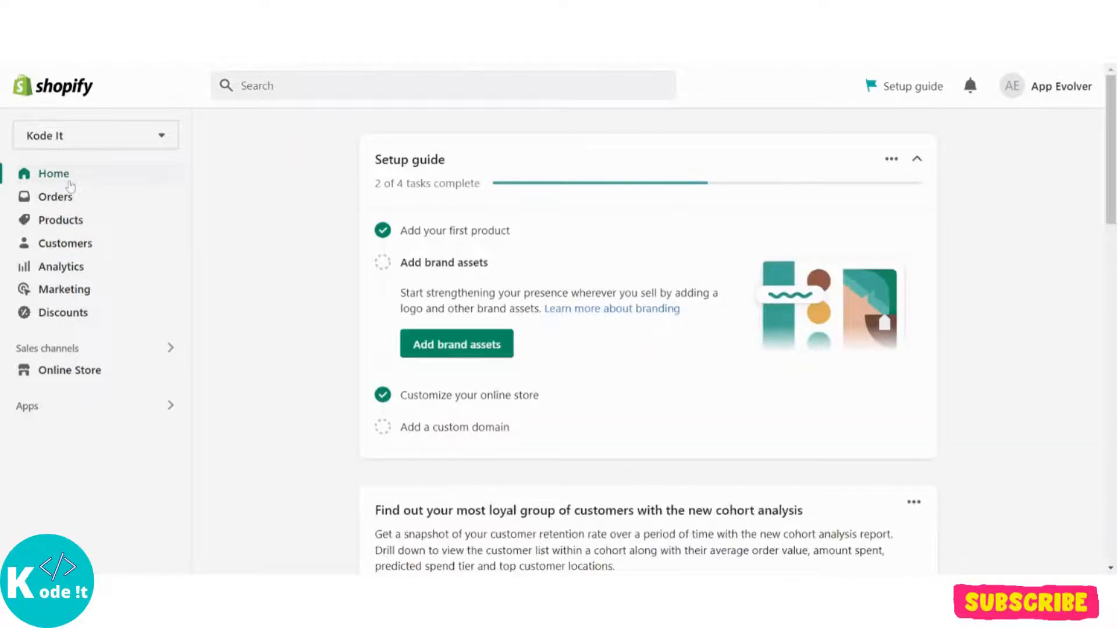
pyautogui.click(60, 406)
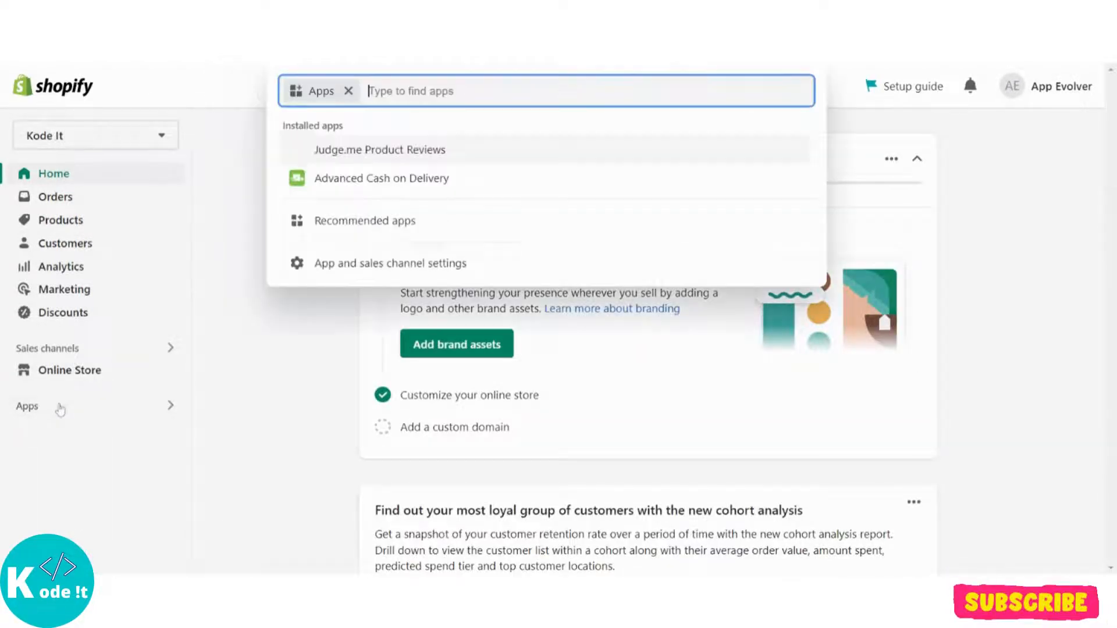
pyautogui.click(317, 154)
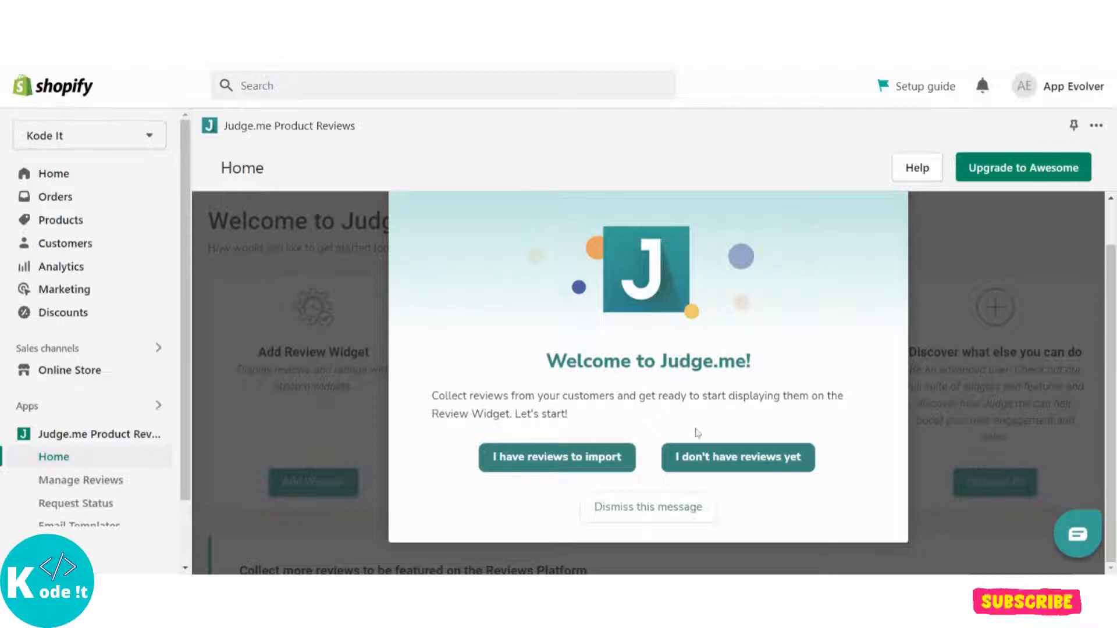
# Step: Complete the Judge.me welcome prompts, stating there are no reviews or orders yet, and collapse the setup checklist
pyautogui.click(697, 460)
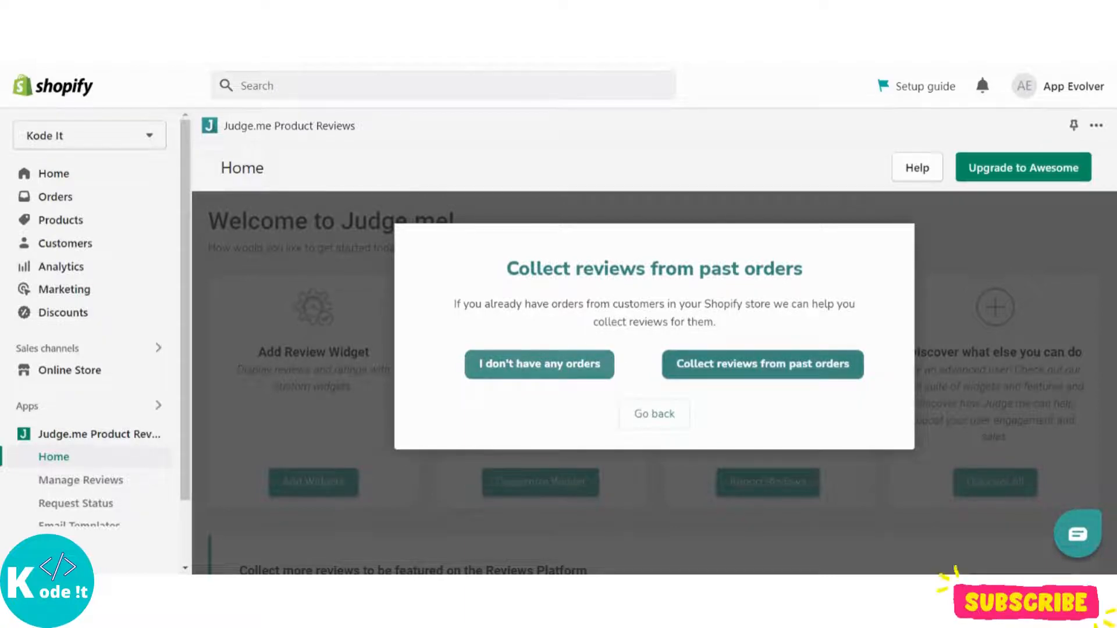
pyautogui.click(520, 363)
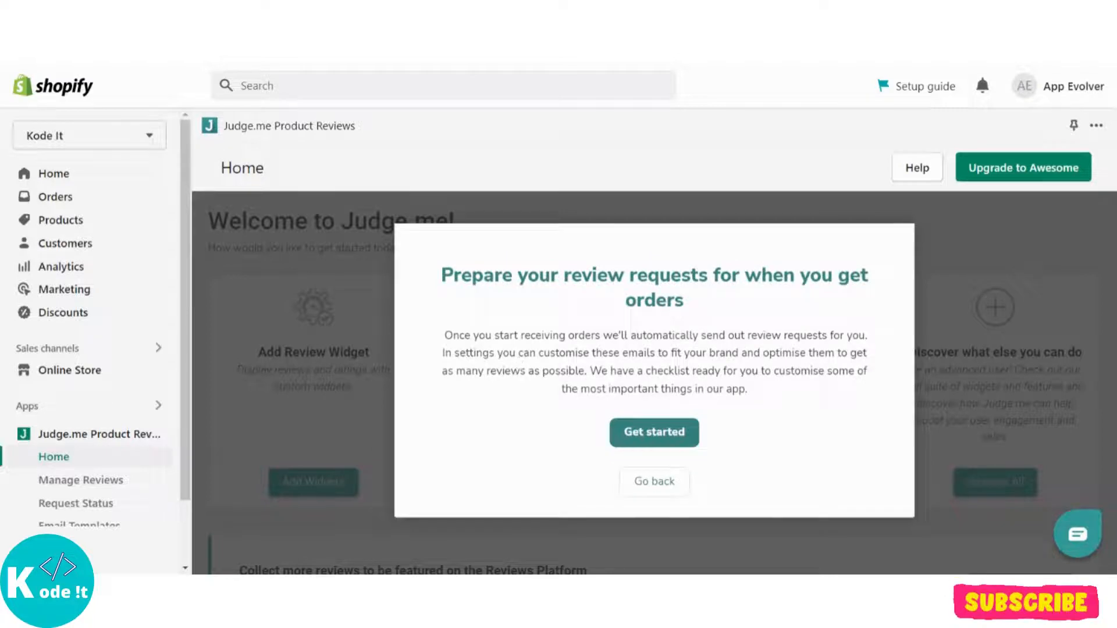
pyautogui.click(644, 430)
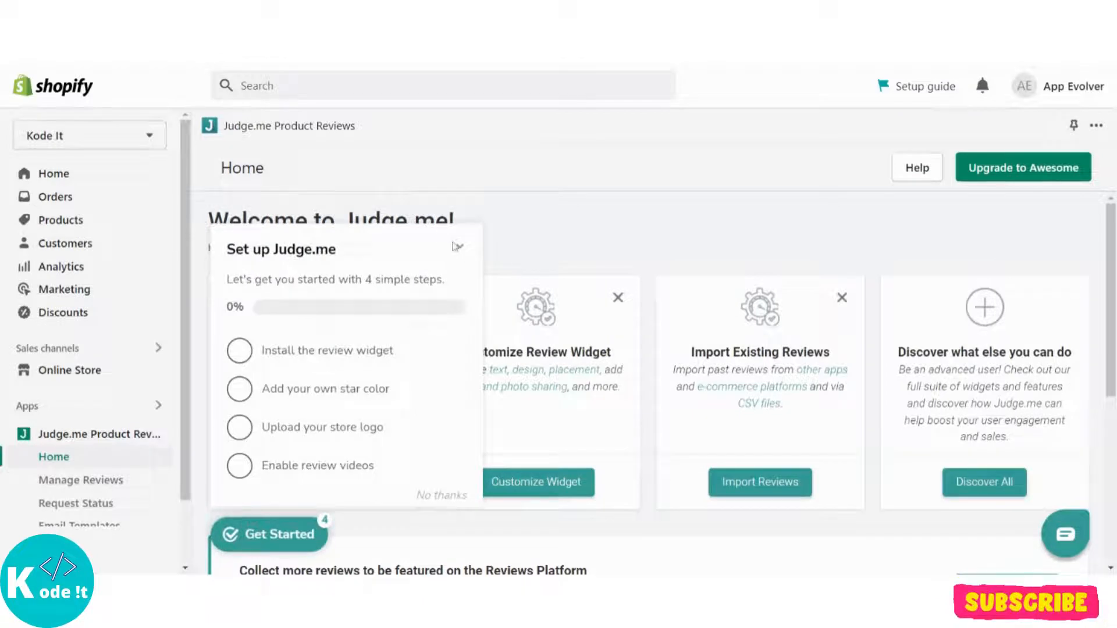
pyautogui.click(459, 247)
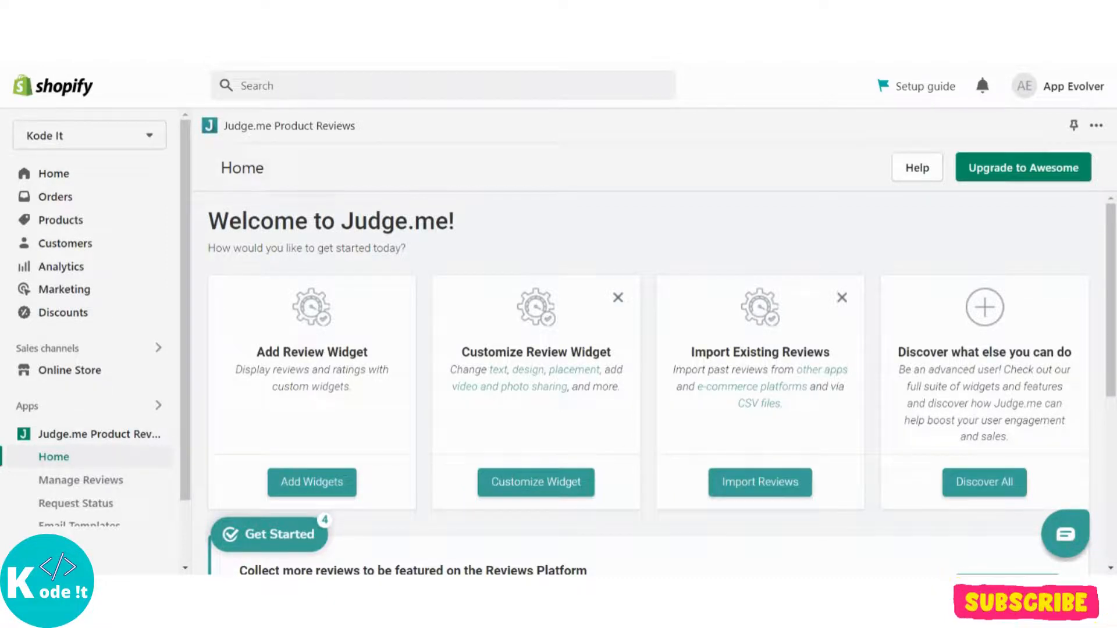
# Step: Begin adding review widgets and start the setup with the recommended Installation by Judge.me option
pyautogui.click(333, 495)
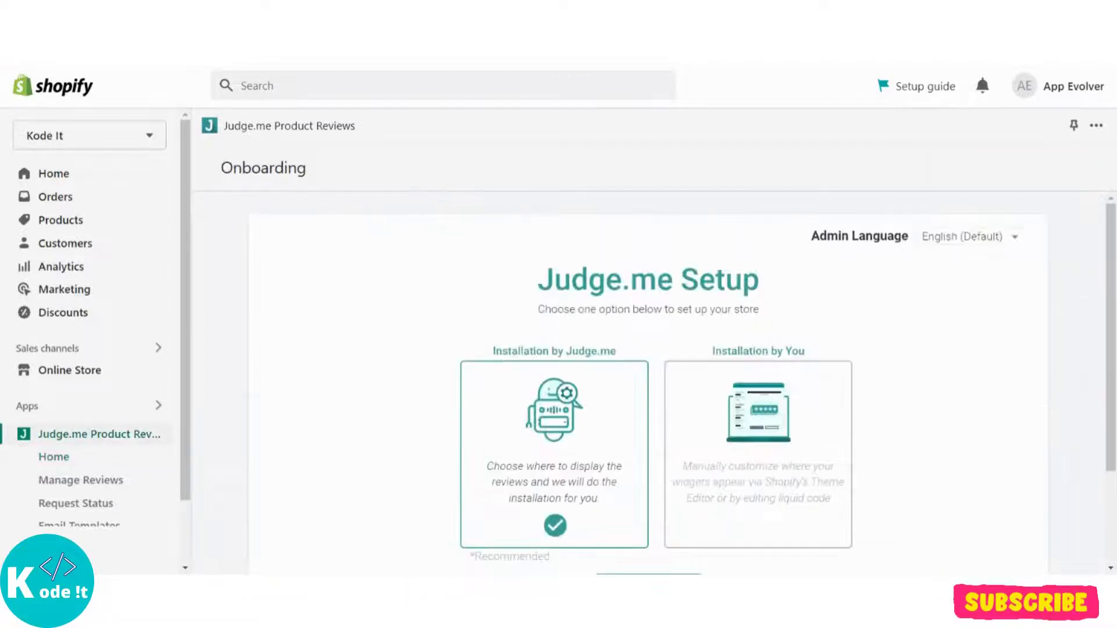
pyautogui.scroll(-1, 656, 281)
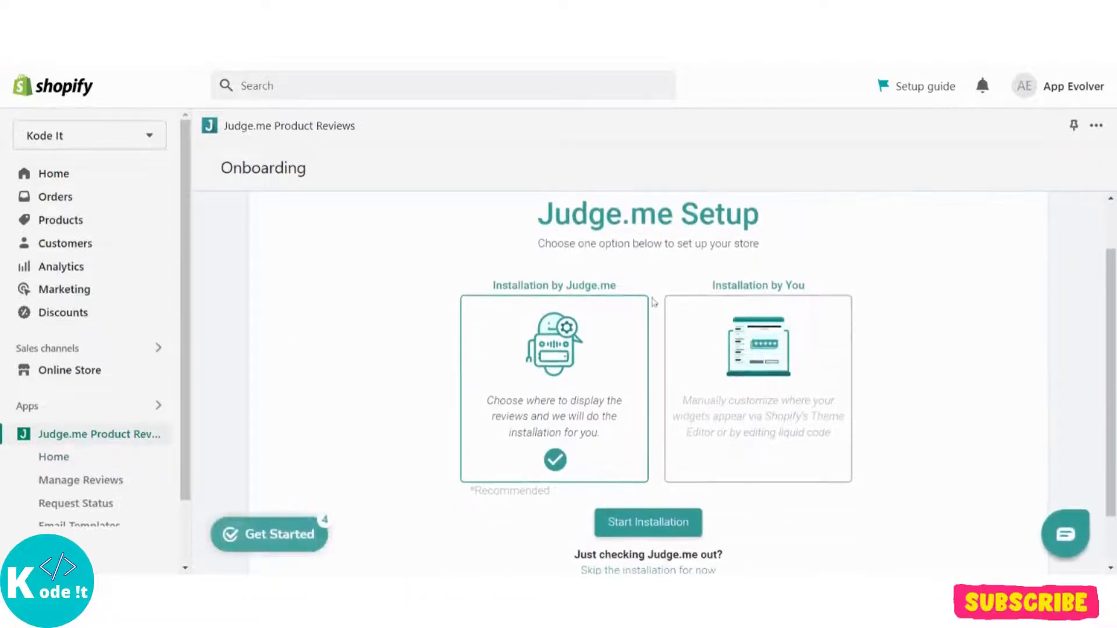
pyautogui.scroll(1, 650, 395)
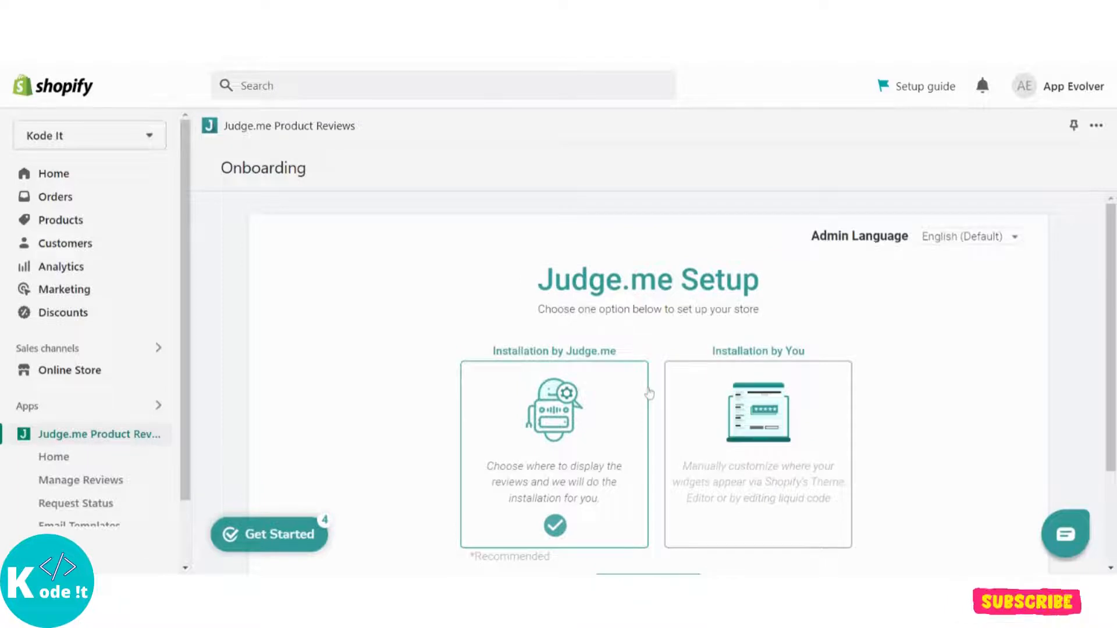
pyautogui.scroll(-1, 650, 394)
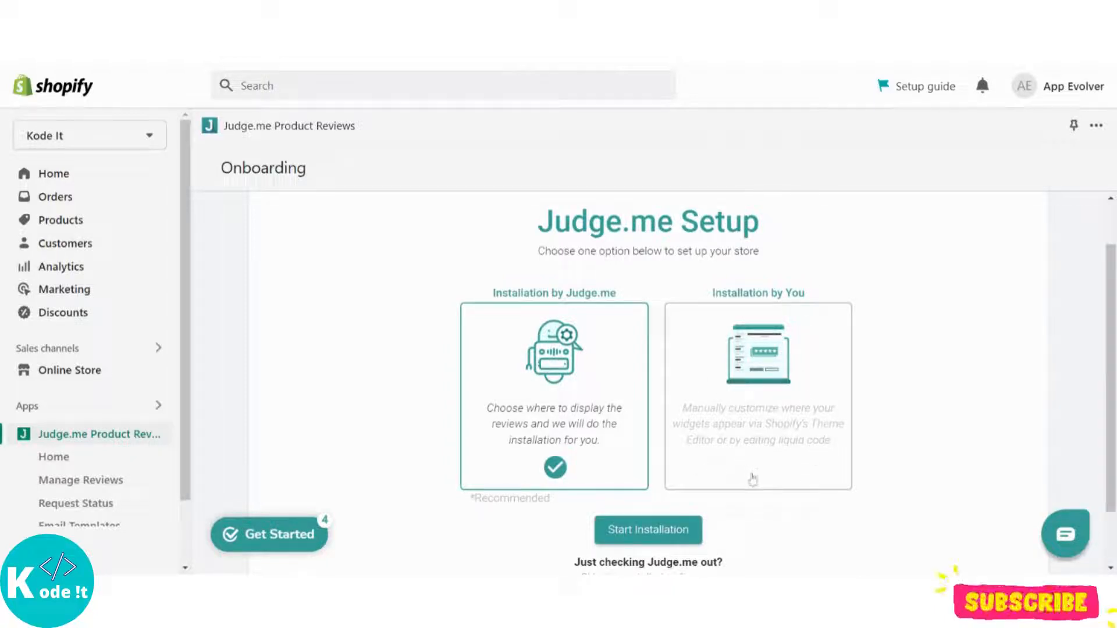
pyautogui.scroll(-1, 753, 478)
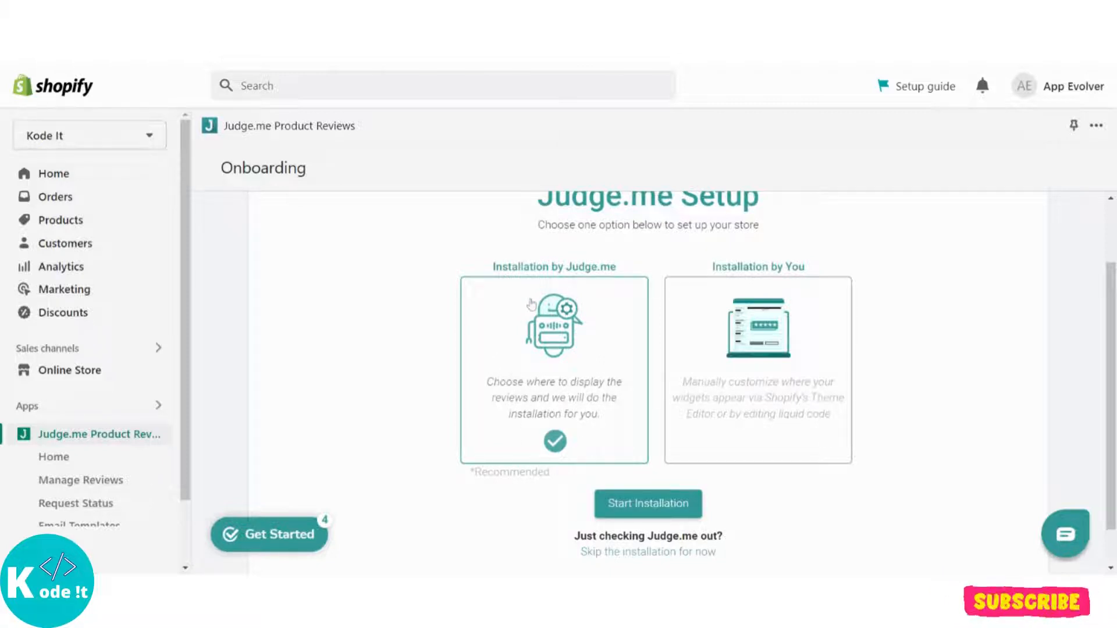
pyautogui.click(621, 505)
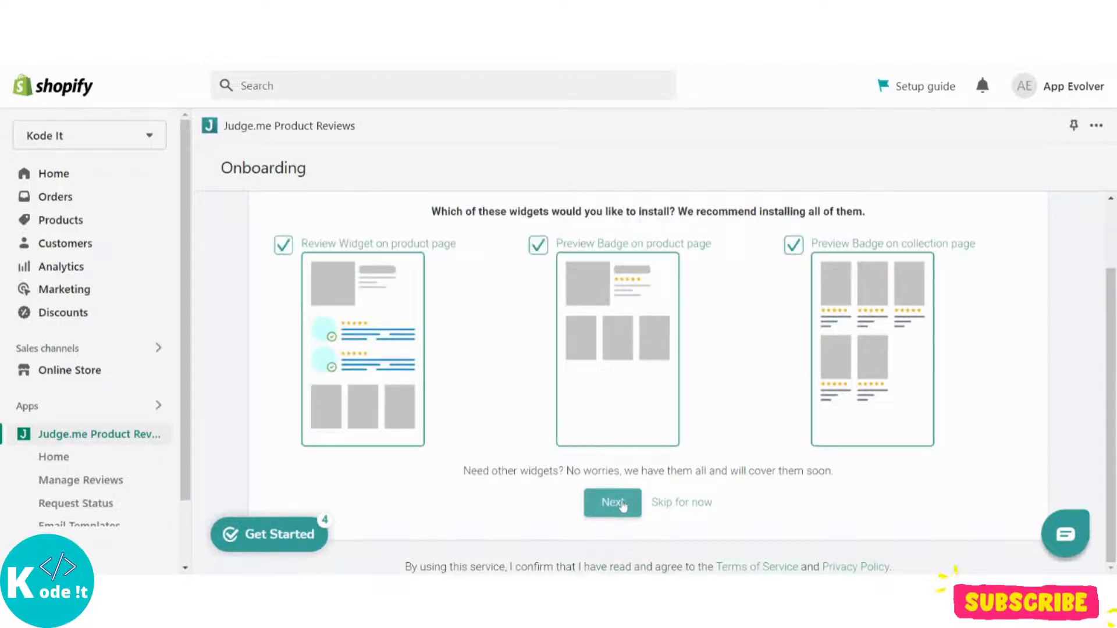
# Step: Keep the Review Widget and both Preview Badges selected for installation and continue to the theme choice
pyautogui.scroll(2, 442, 334)
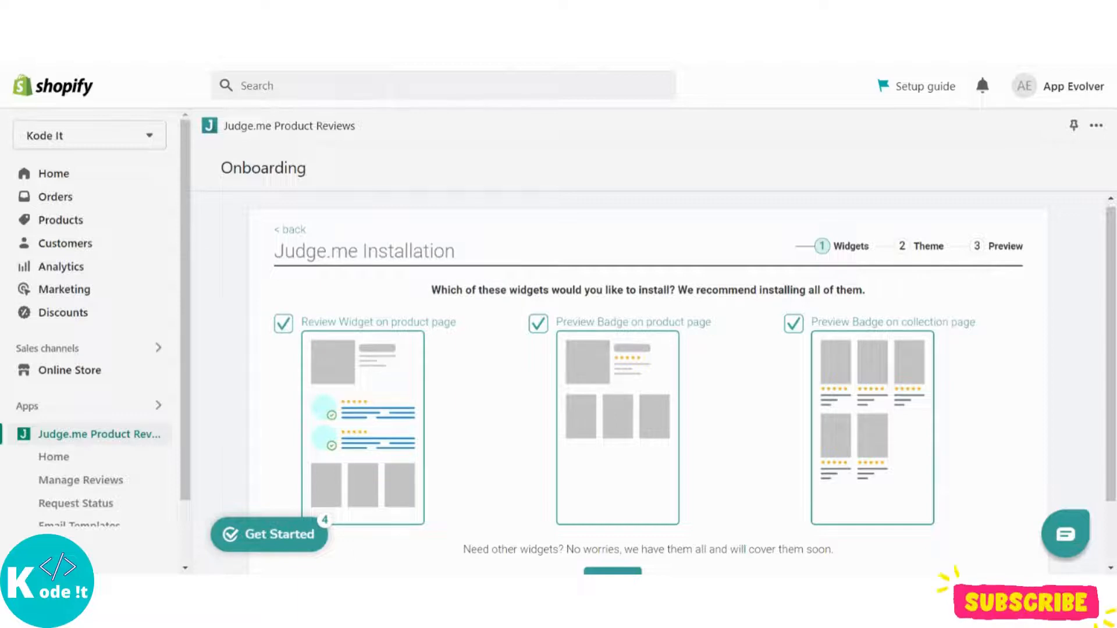
pyautogui.scroll(-1, 350, 274)
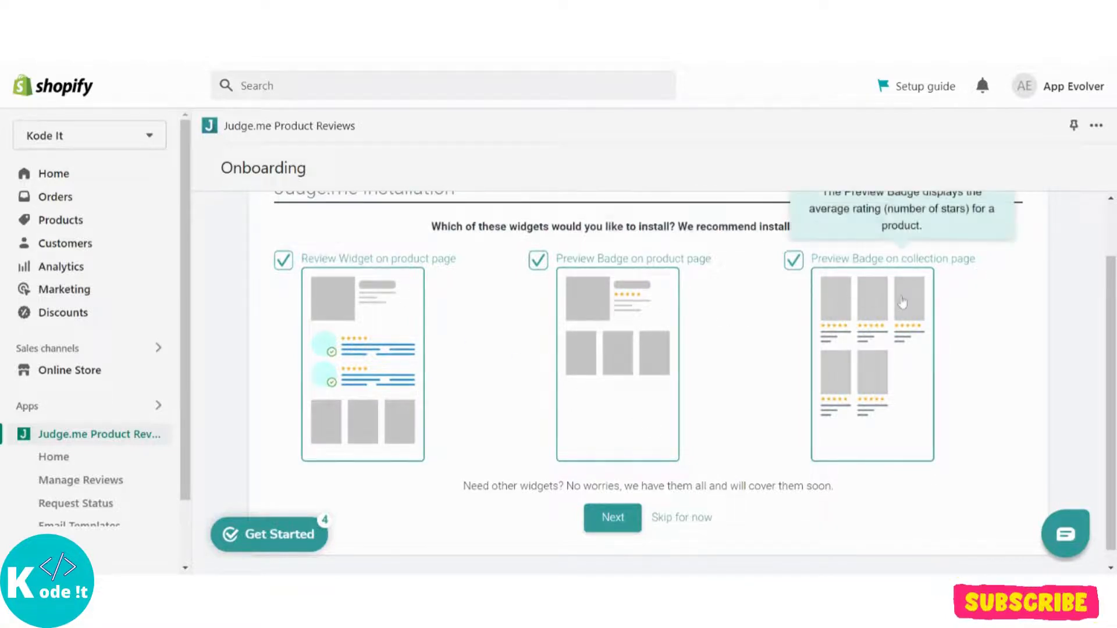
pyautogui.click(610, 519)
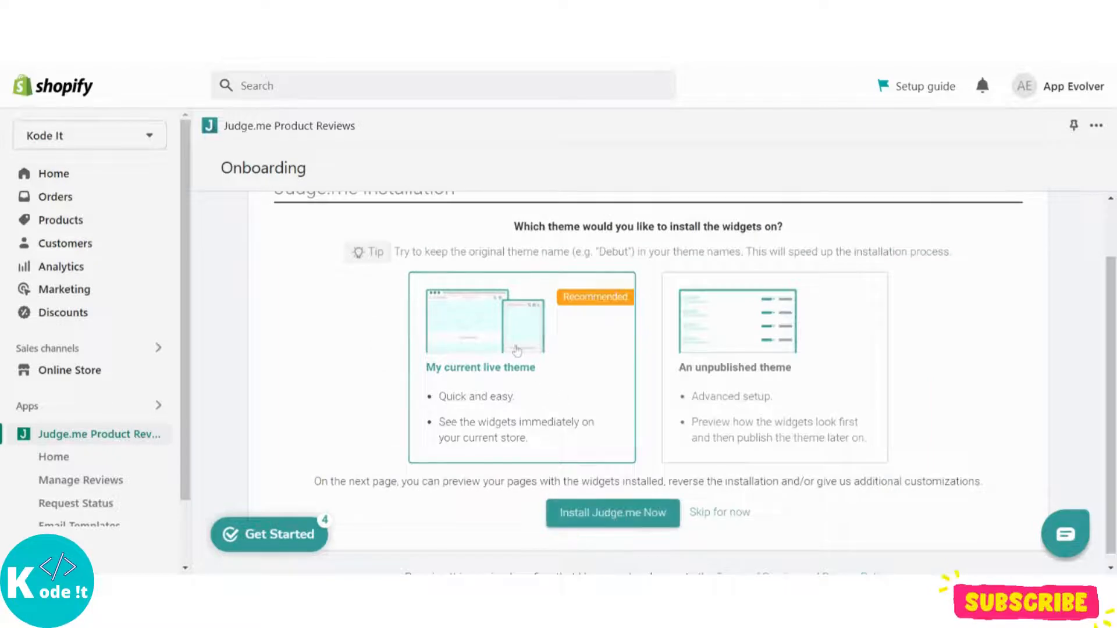
# Step: Install the Judge.me widgets on the current live theme and collapse the setup checklist
pyautogui.scroll(2, 517, 350)
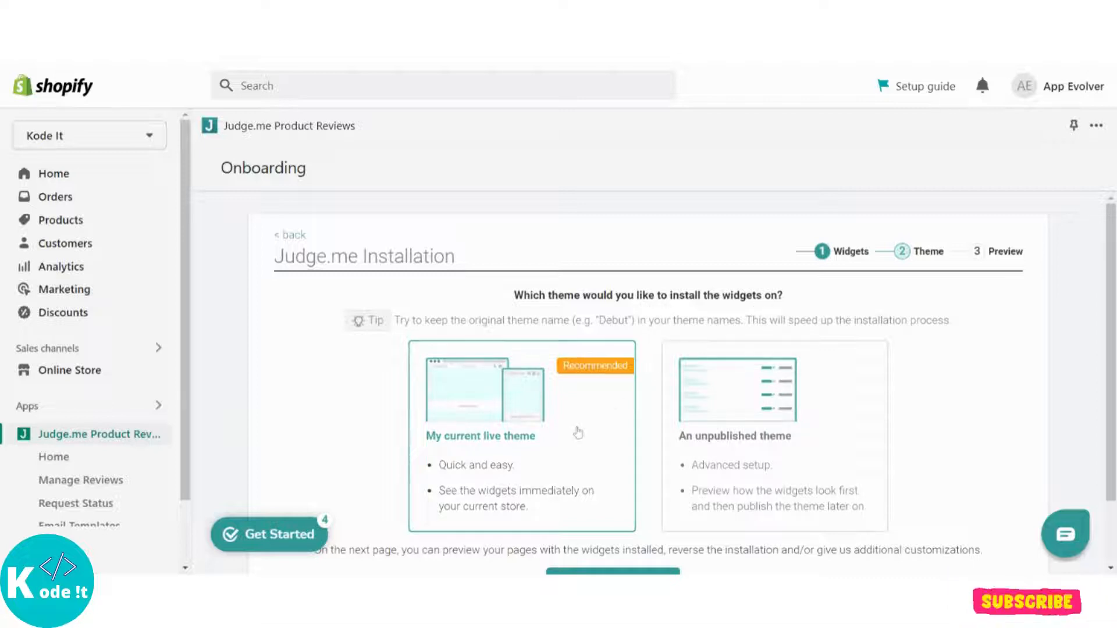
pyautogui.scroll(-1, 577, 432)
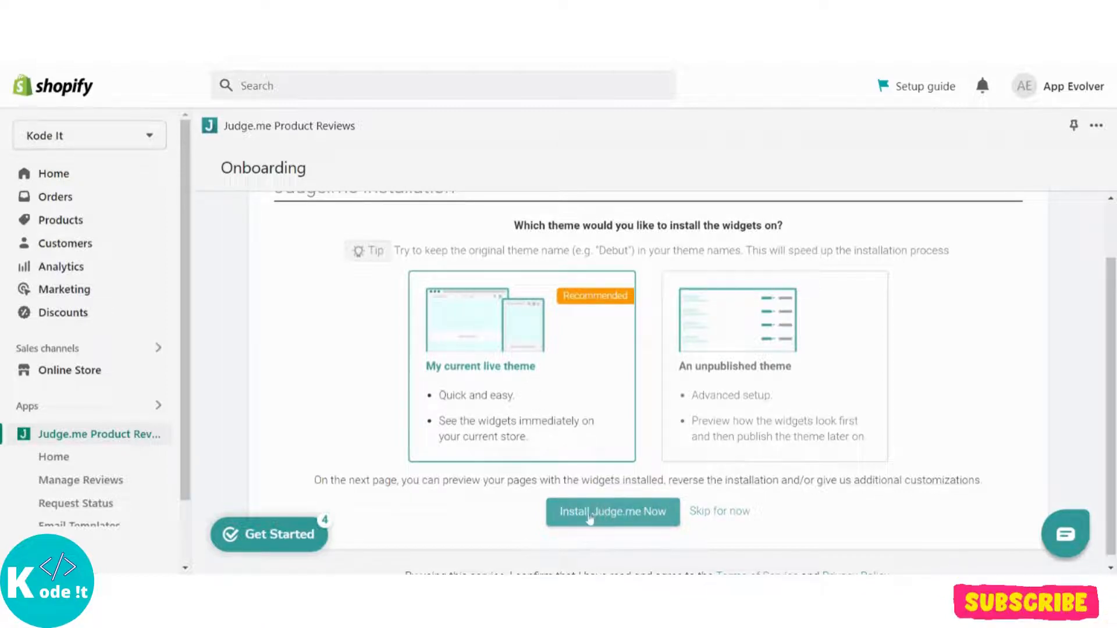
pyautogui.click(589, 517)
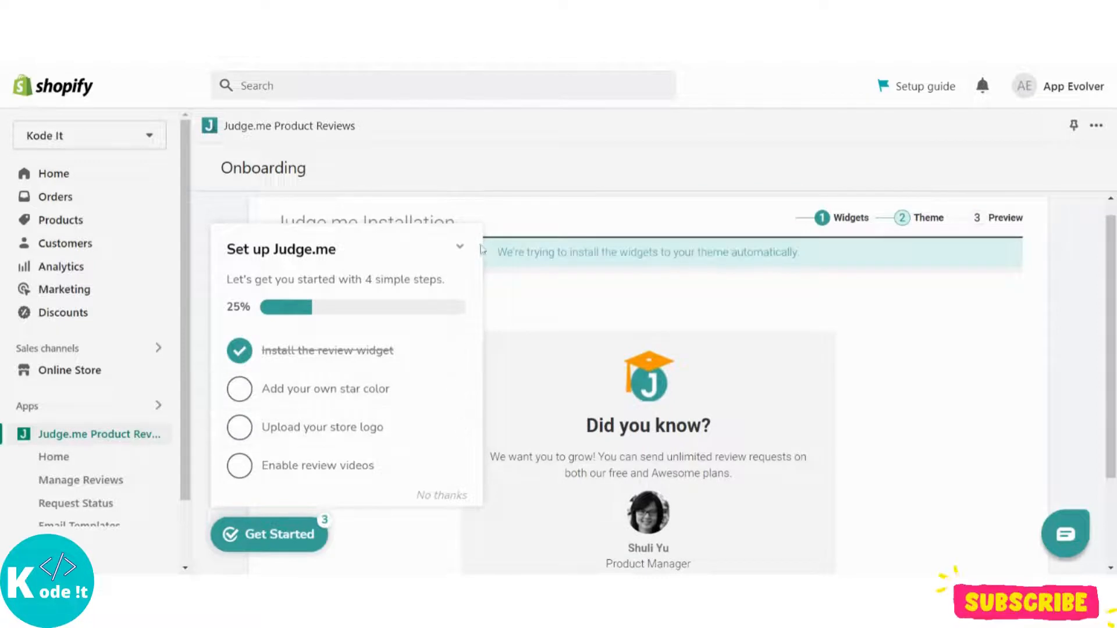
pyautogui.click(459, 247)
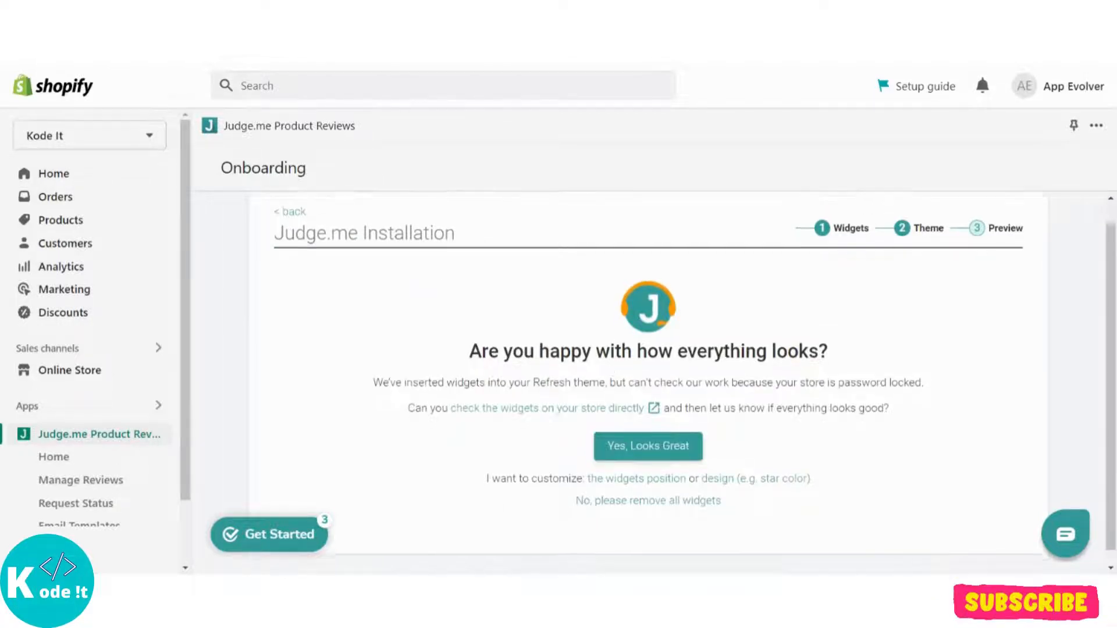
# Step: Check the installed widgets on the store's Stylish Tshirt page, including the star badge and the Customer Reviews section
pyautogui.scroll(-1, 609, 376)
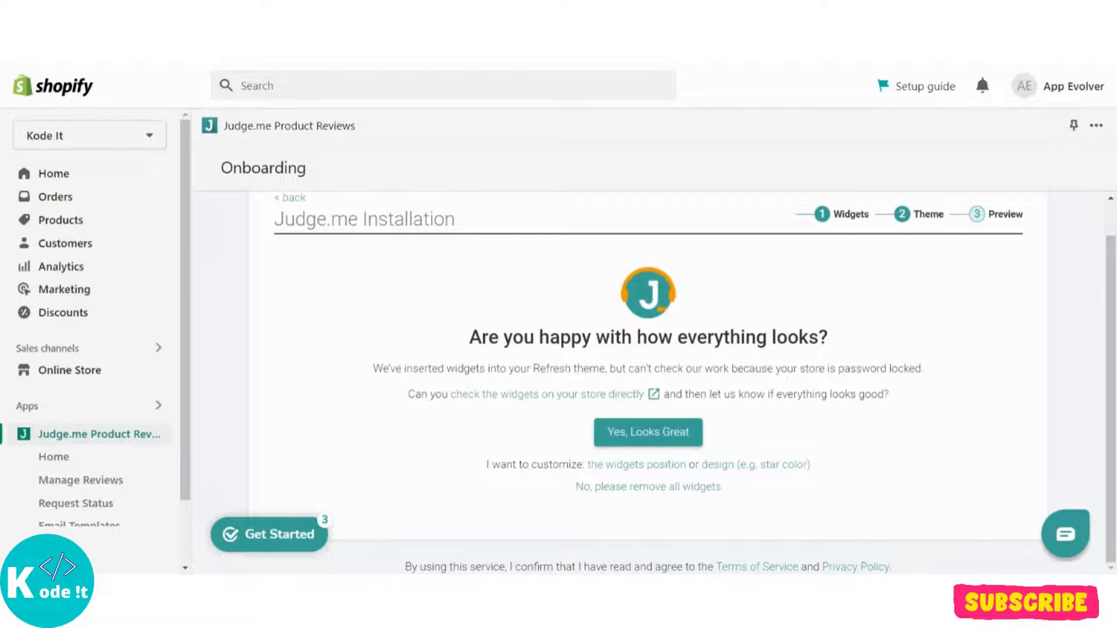
pyautogui.click(513, 401)
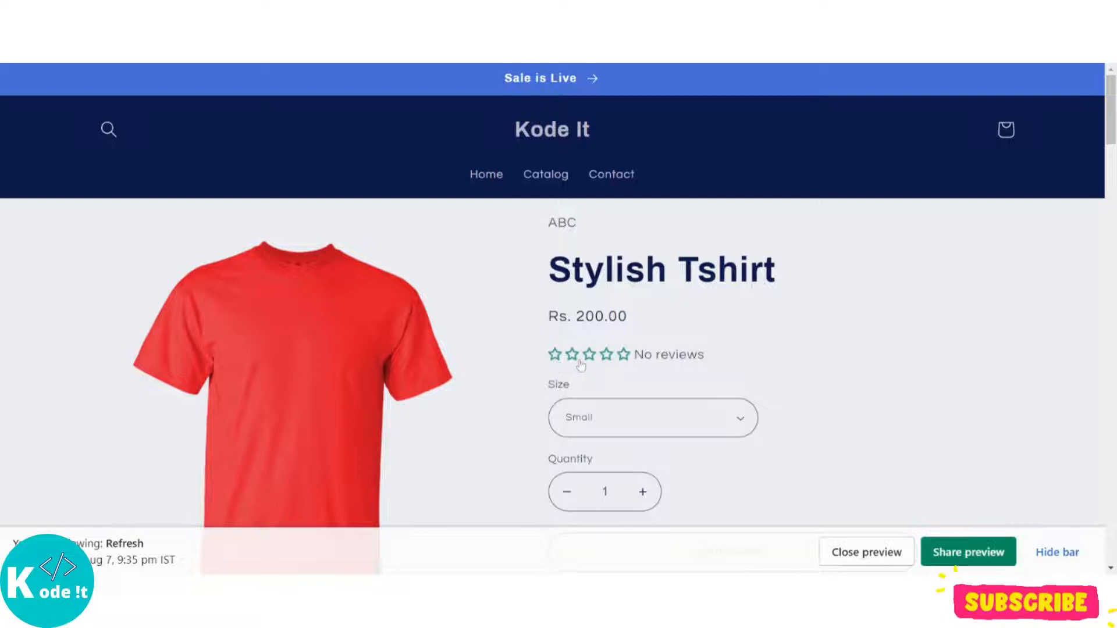
pyautogui.scroll(-1, 580, 365)
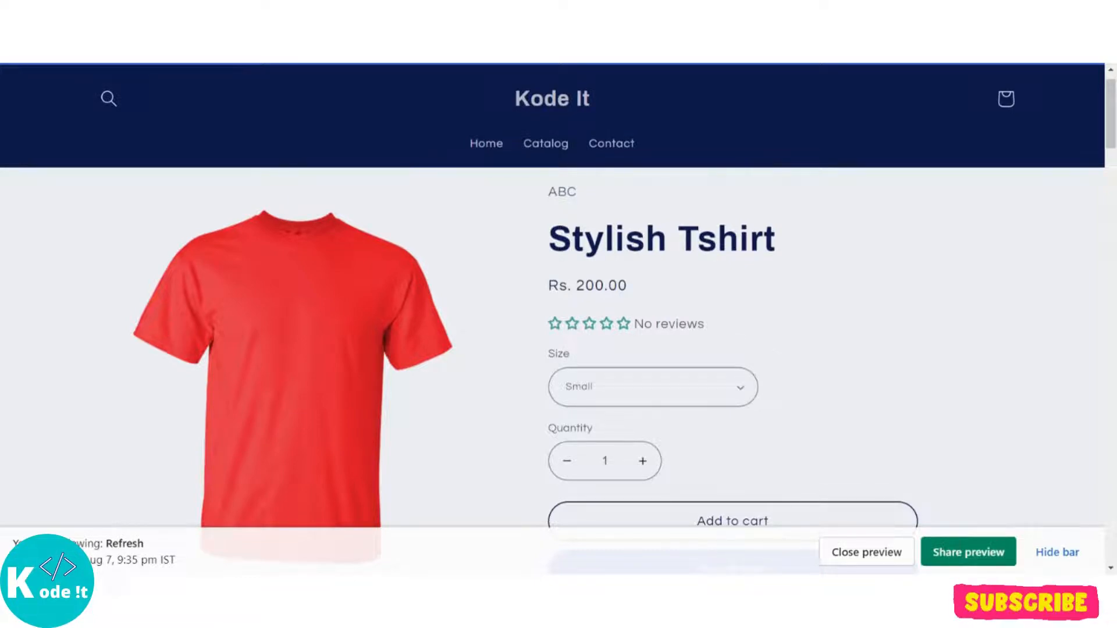
pyautogui.scroll(-8, 655, 300)
pyautogui.scroll(2, 656, 301)
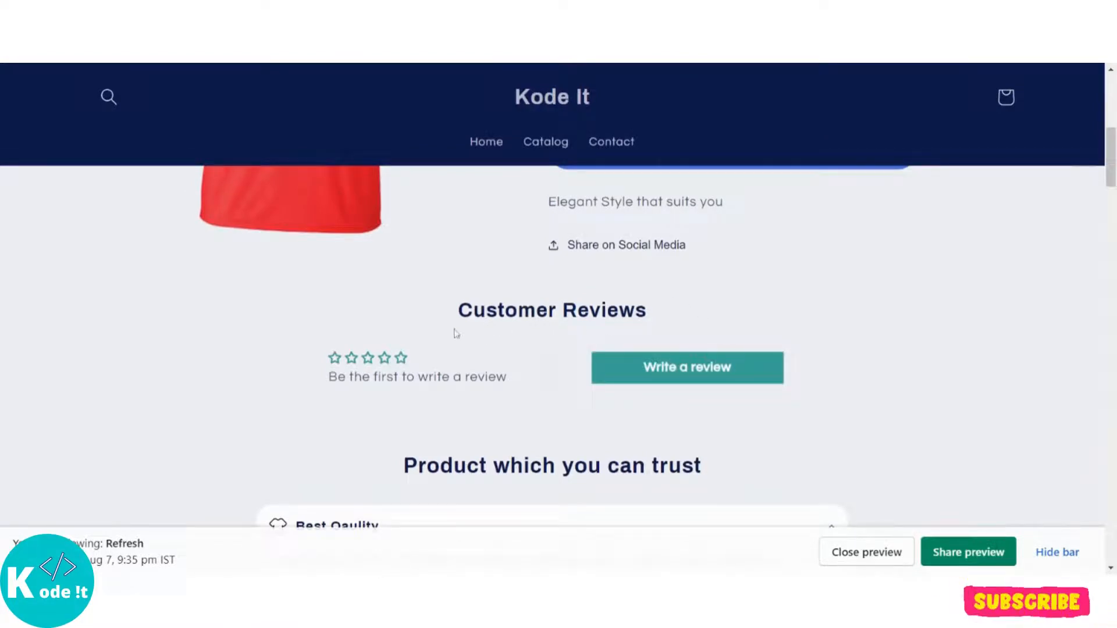
# Step: Open the review form on the Stylish Tshirt page and try out the star rating, ending on five stars
pyautogui.click(666, 367)
pyautogui.scroll(-3, 665, 367)
pyautogui.scroll(-2, 666, 366)
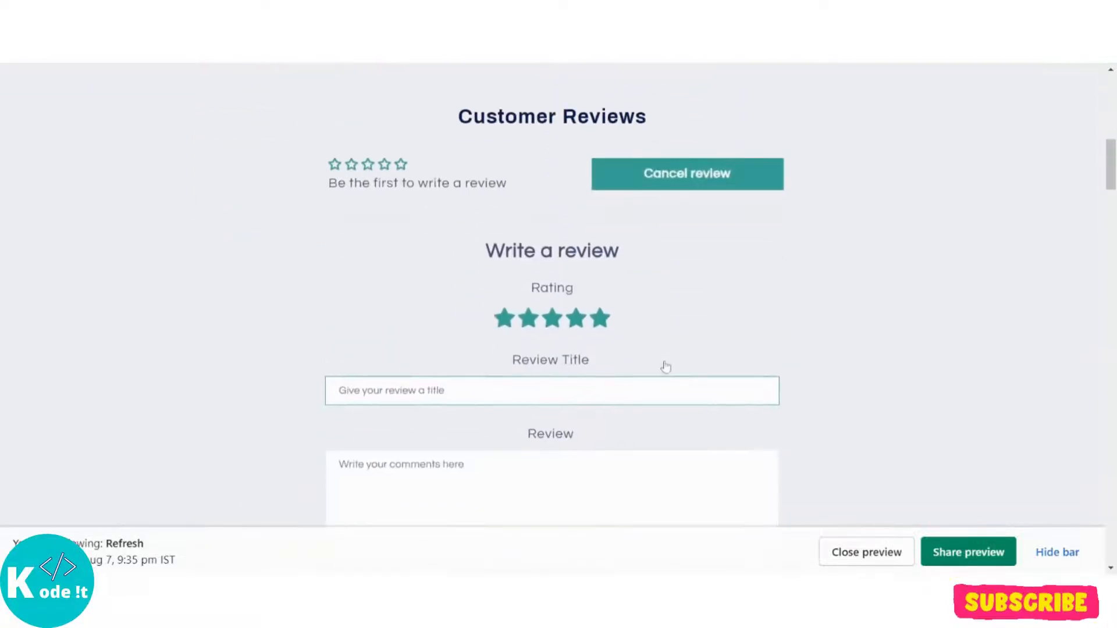
pyautogui.scroll(-1, 665, 367)
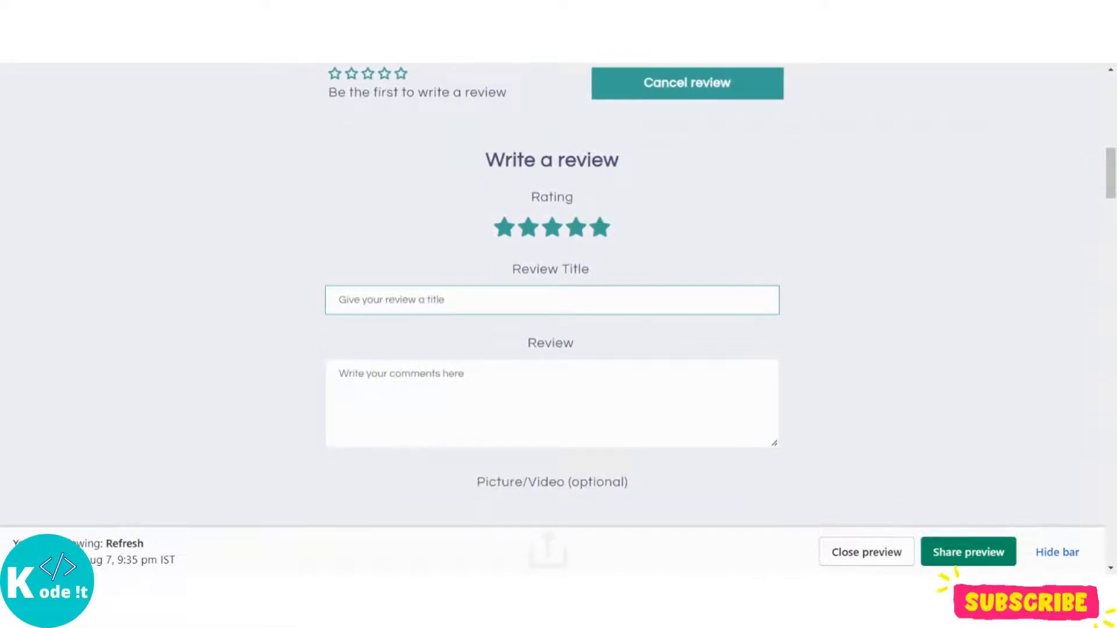
pyautogui.click(504, 231)
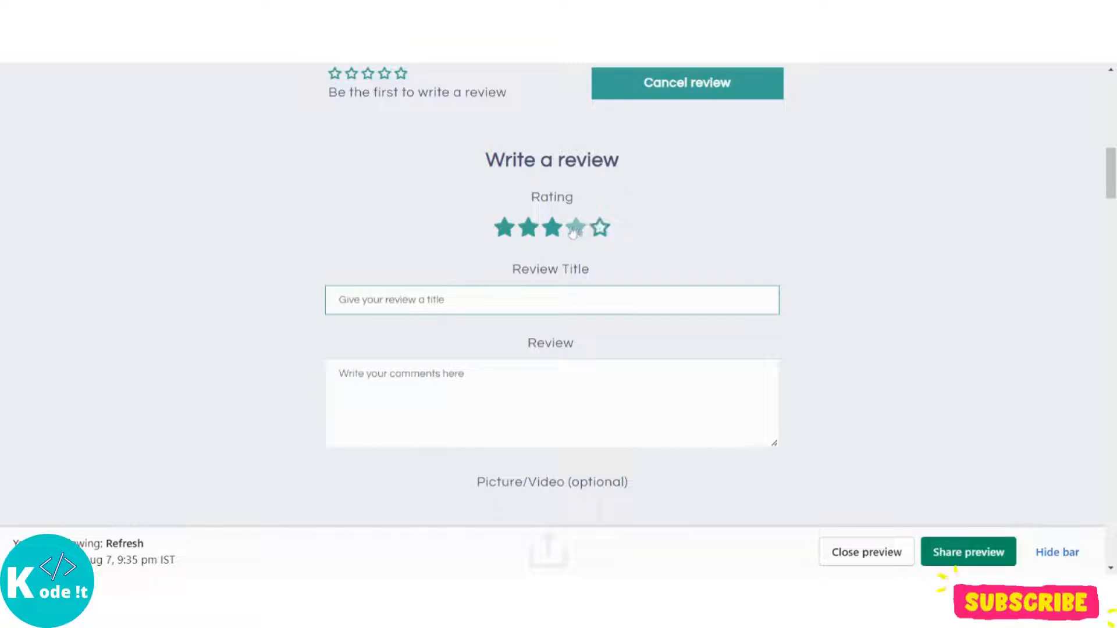
pyautogui.click(599, 228)
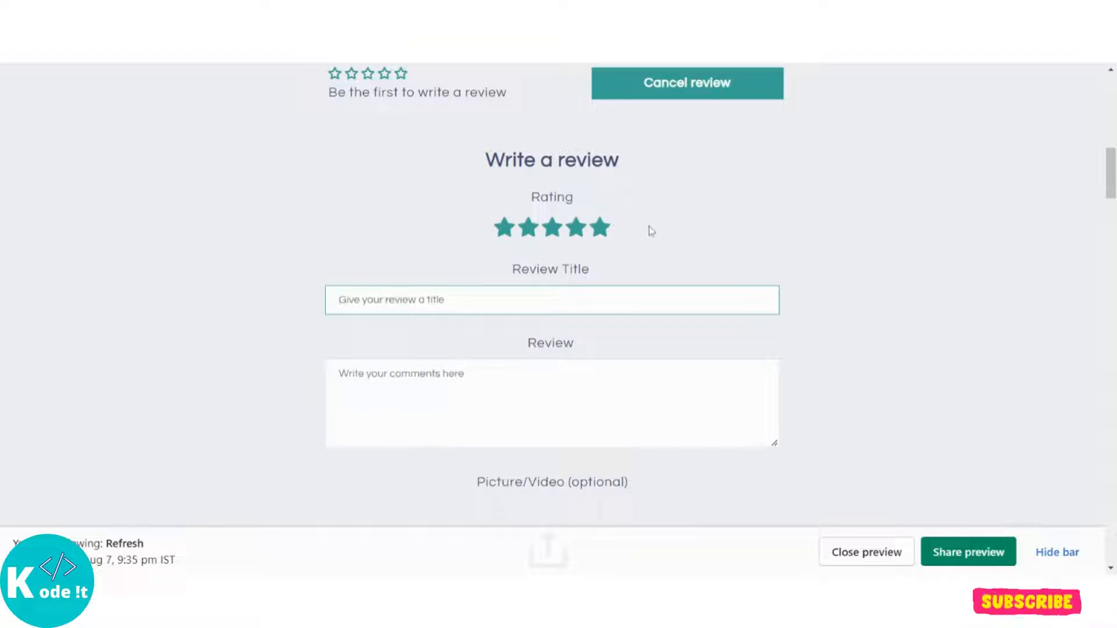
# Step: Examine the review form's comment, picture/video, name and email fields, and try submitting the form without filling them in
pyautogui.scroll(-1, 651, 231)
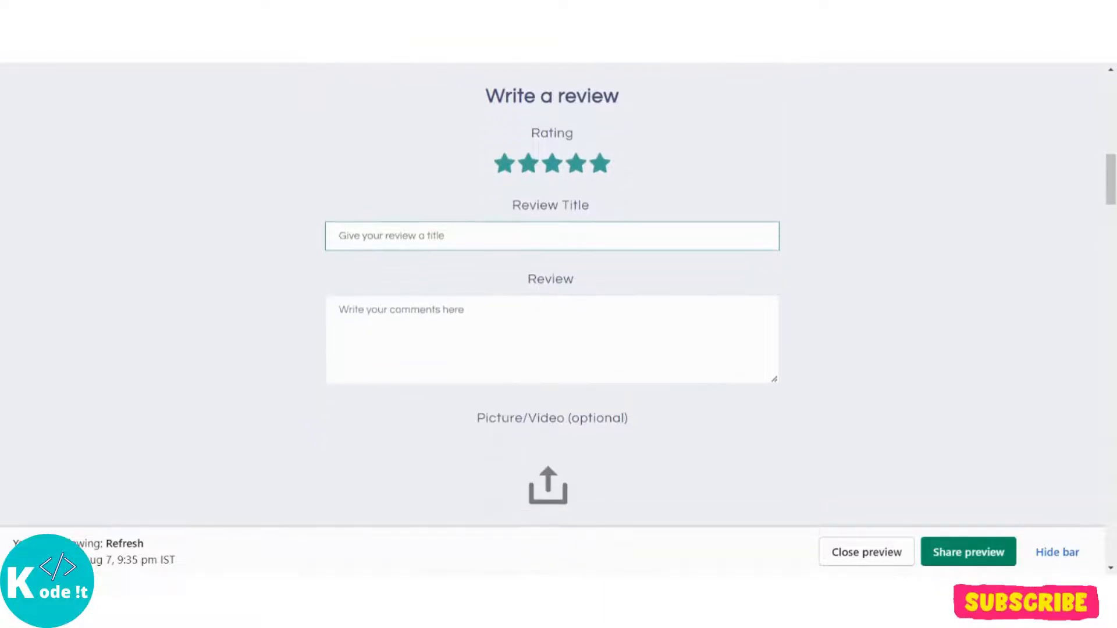
pyautogui.click(526, 323)
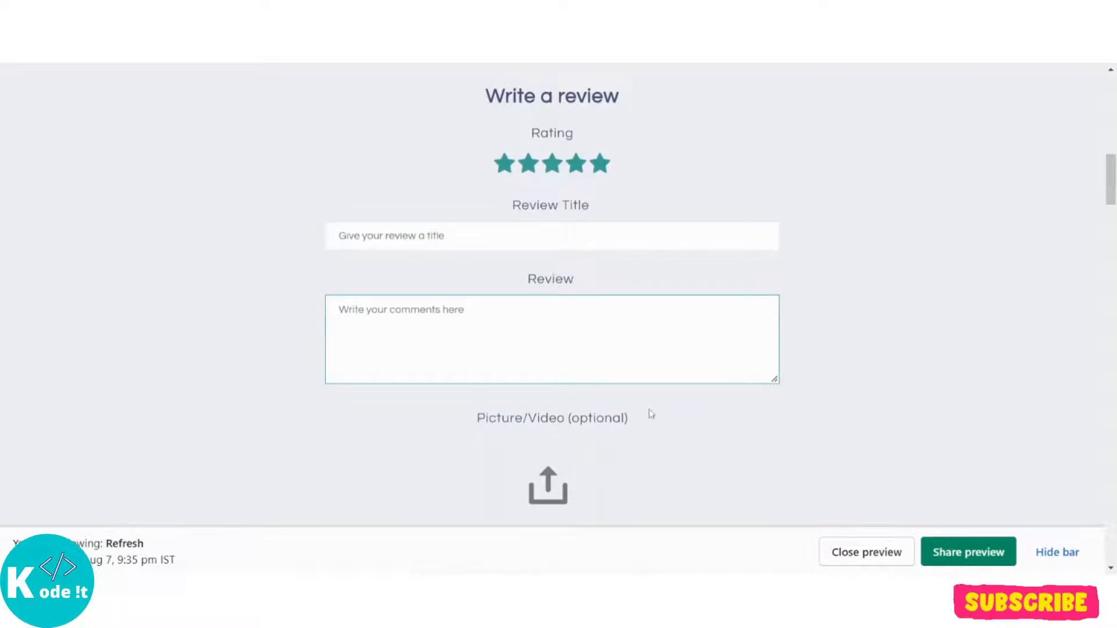
pyautogui.scroll(-2, 651, 414)
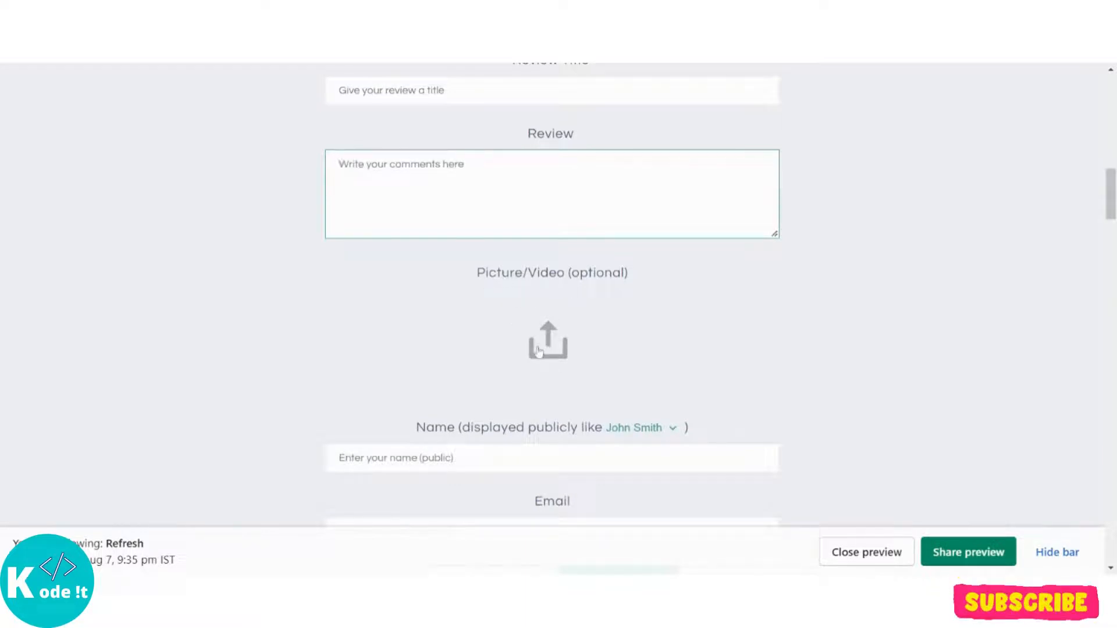
pyautogui.scroll(-2, 538, 351)
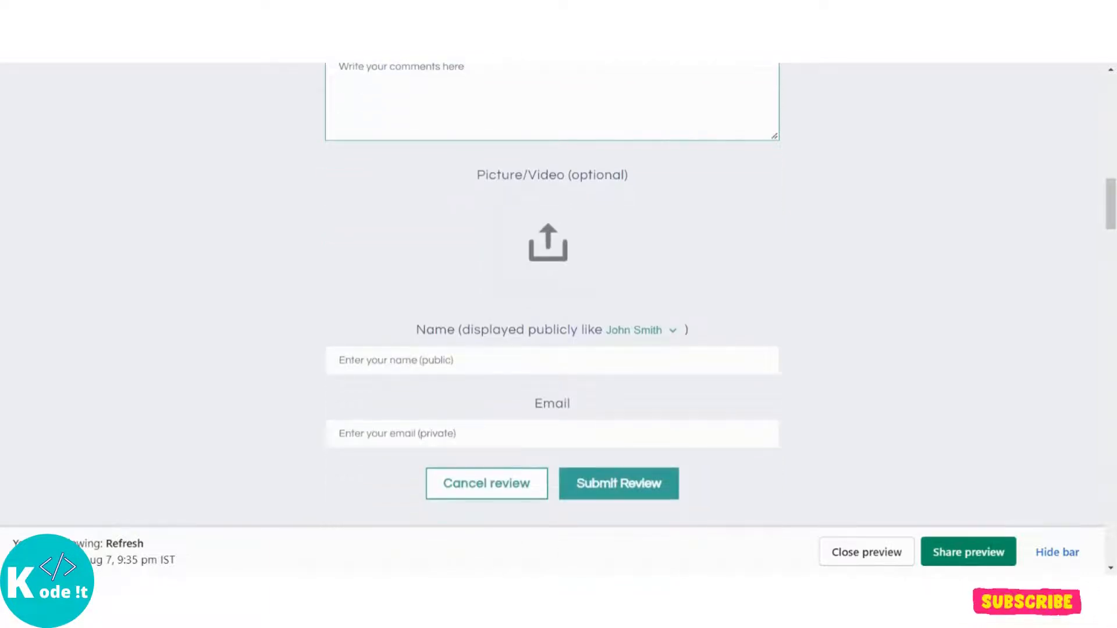
pyautogui.scroll(-2, 552, 291)
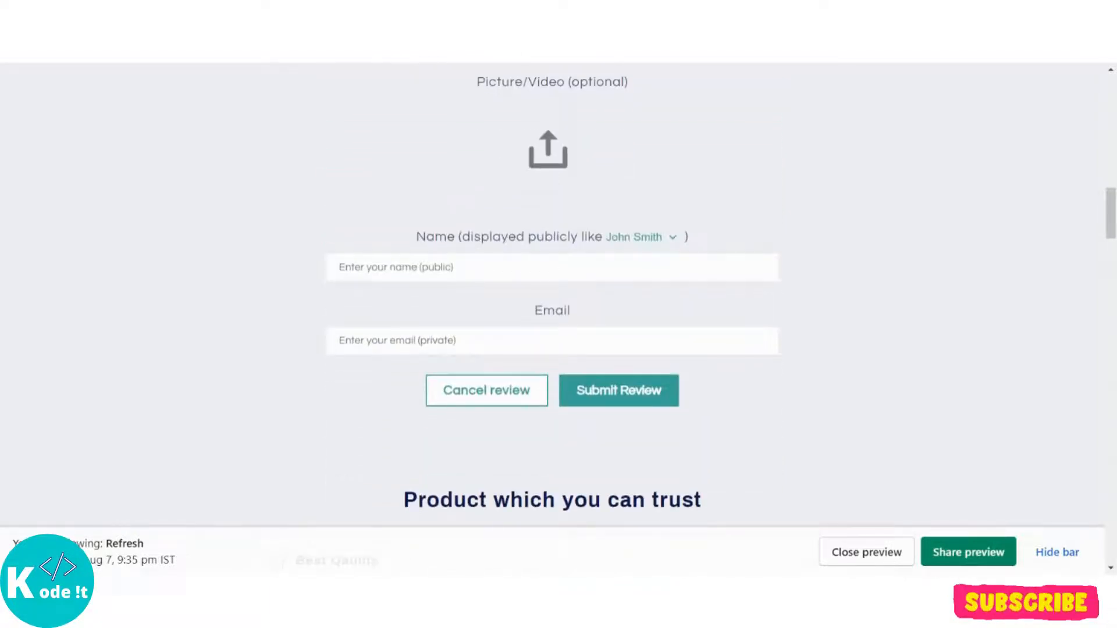
pyautogui.click(630, 395)
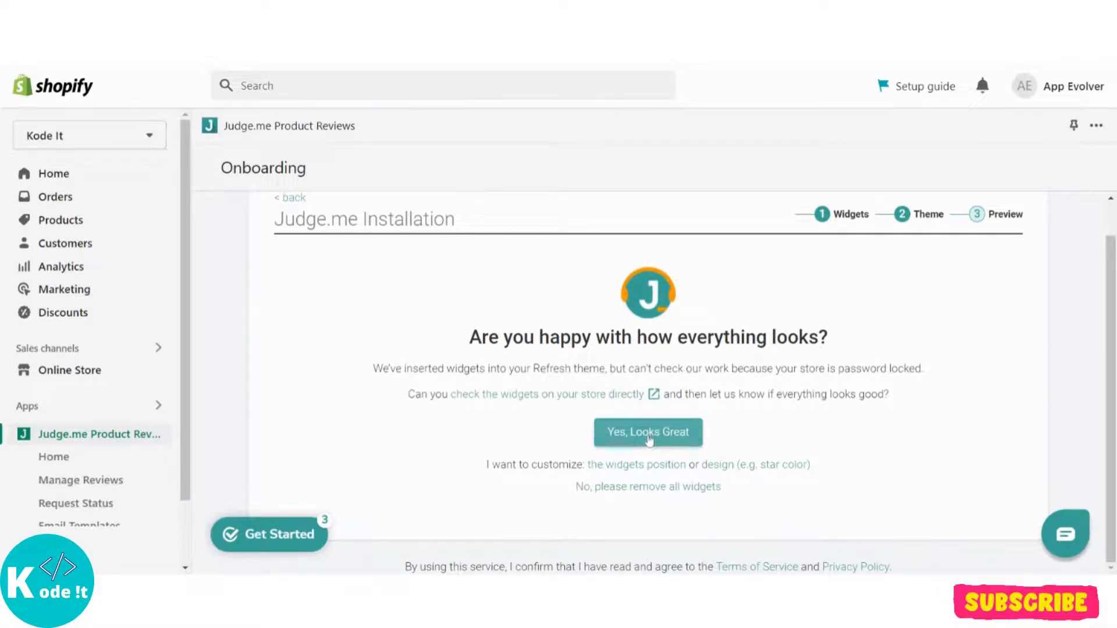
# Step: Return to the Judge.me onboarding, confirm that the widgets look great, and open Manage Reviews
pyautogui.click(649, 441)
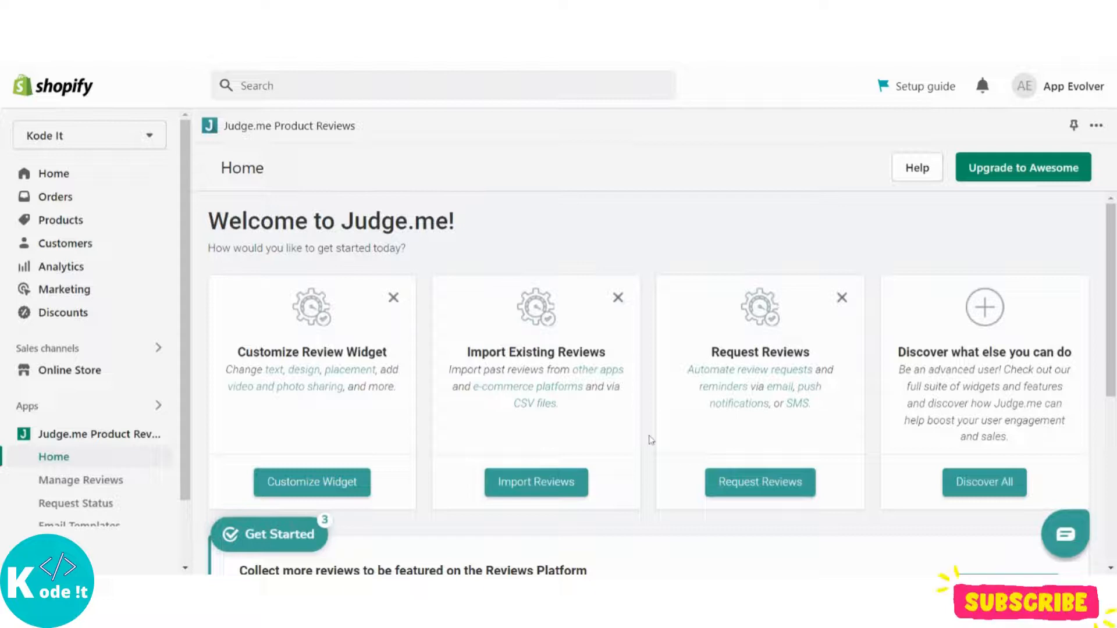
pyautogui.scroll(-2, 524, 431)
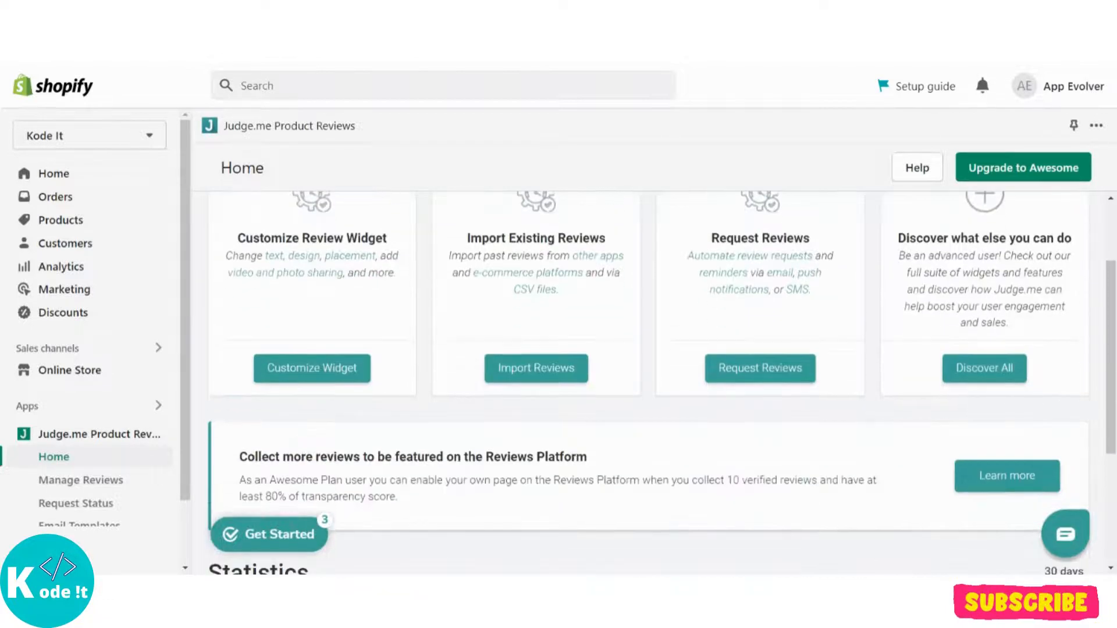
pyautogui.scroll(-1, 124, 495)
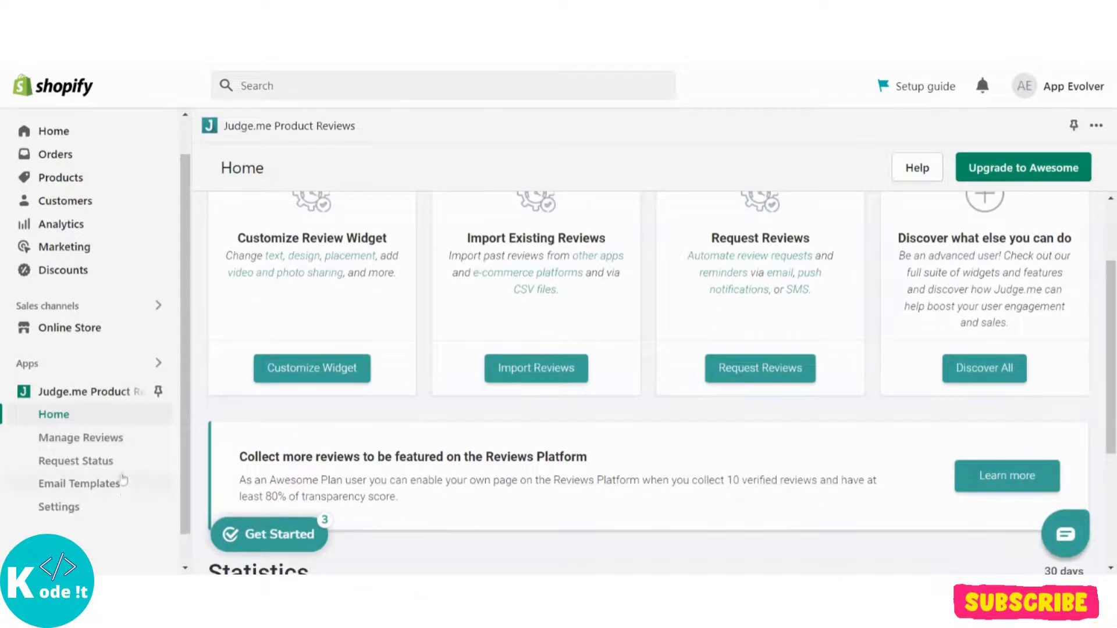
pyautogui.click(70, 445)
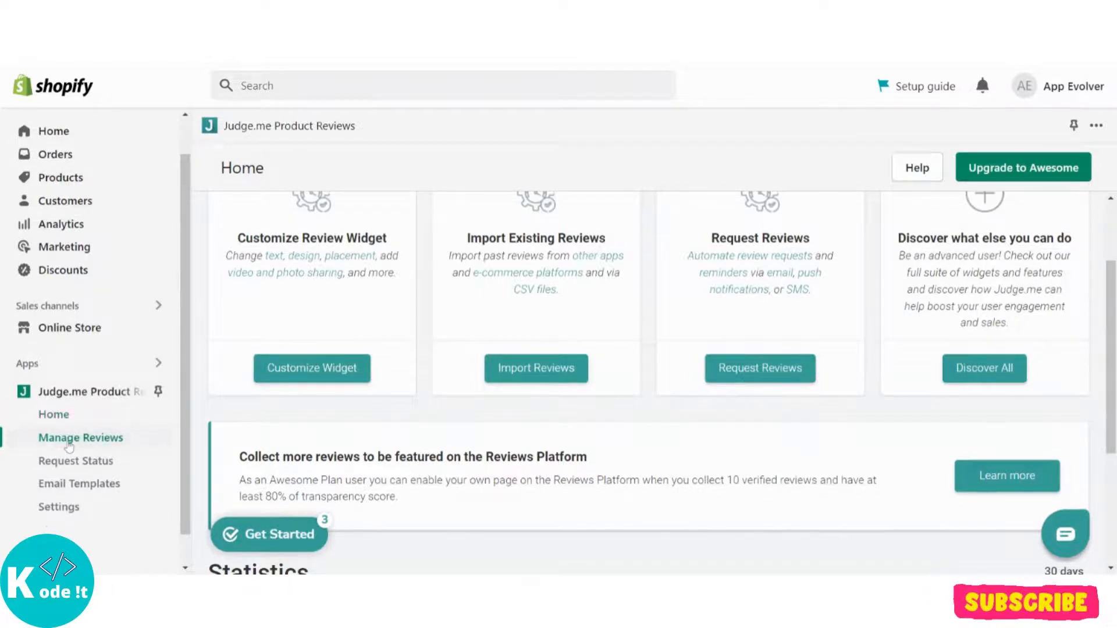